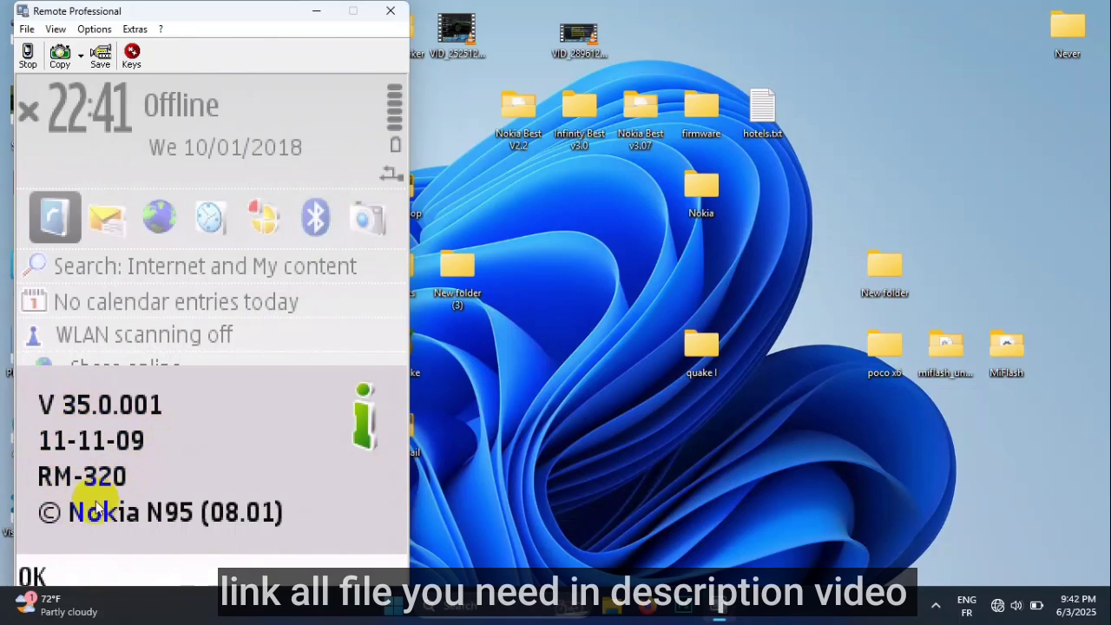
Open the quake I folder from the desktop and size its window to sit beside the phone screen mirror
{"action": "left_click", "coordinate": [311, 469]}
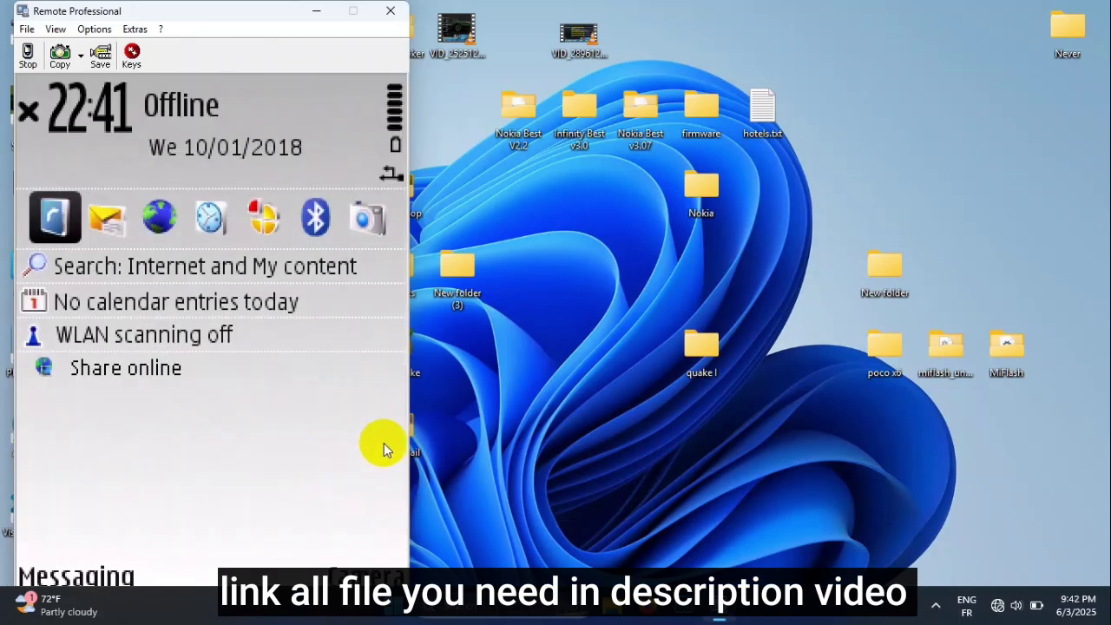
{"action": "double_click", "coordinate": [705, 360]}
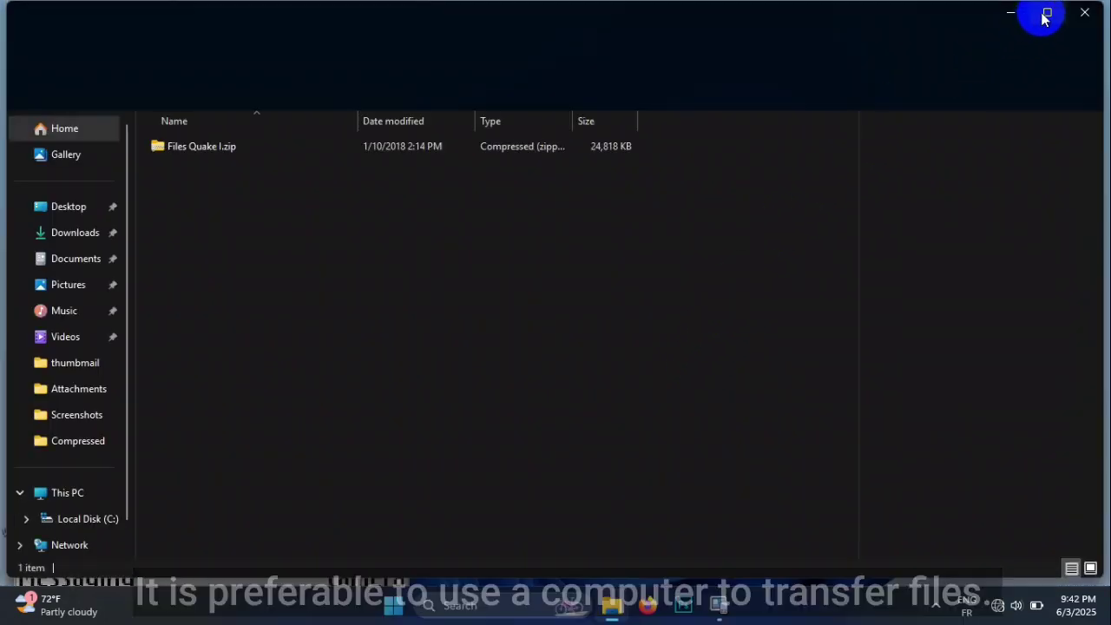
{"action": "mouse_move", "coordinate": [1042, 20]}
{"action": "left_click", "coordinate": [999, 59]}
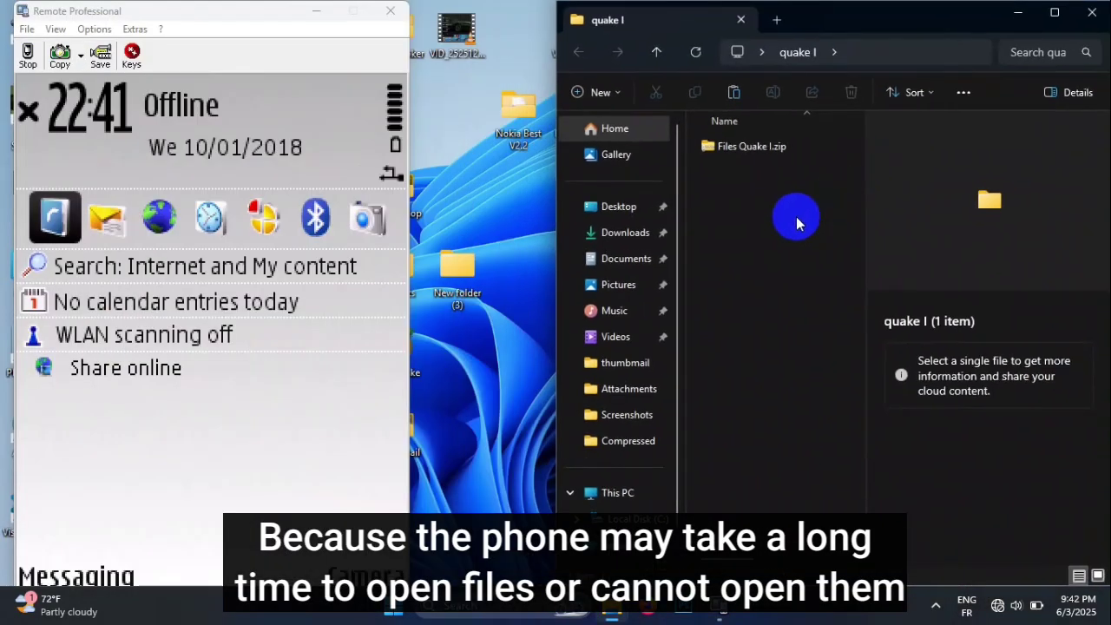
{"action": "left_click_drag", "start_coordinate": [472, 326], "coordinate": [377, 348]}
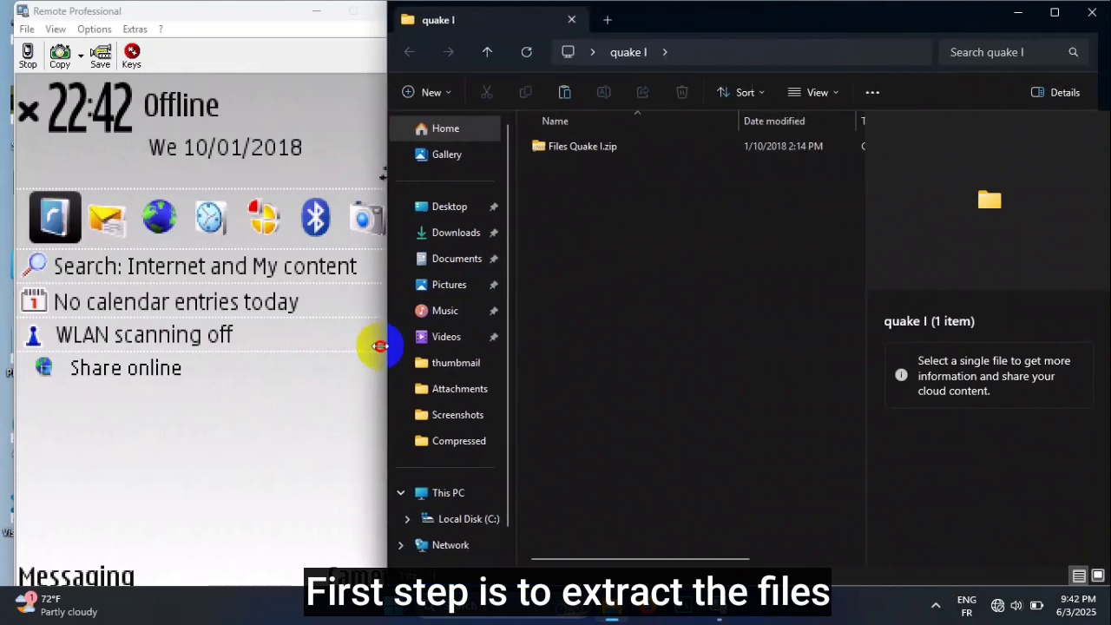
Extract Files Quake I.zip to the proposed Files Quake I folder and close the extra window of extracted files
{"action": "left_click", "coordinate": [622, 152]}
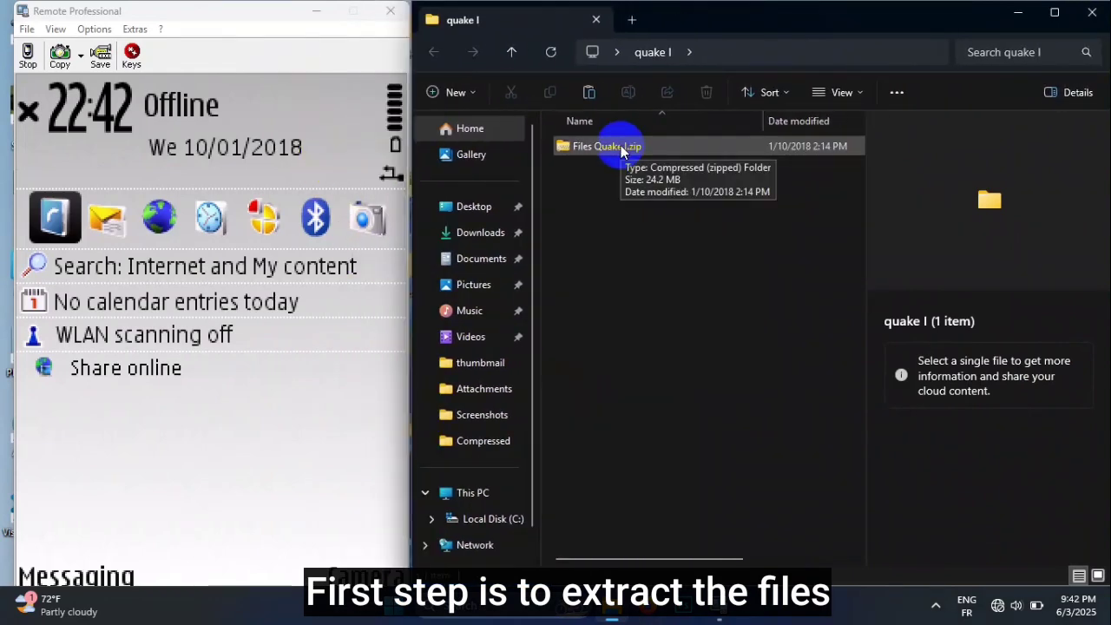
{"action": "left_click", "coordinate": [622, 152]}
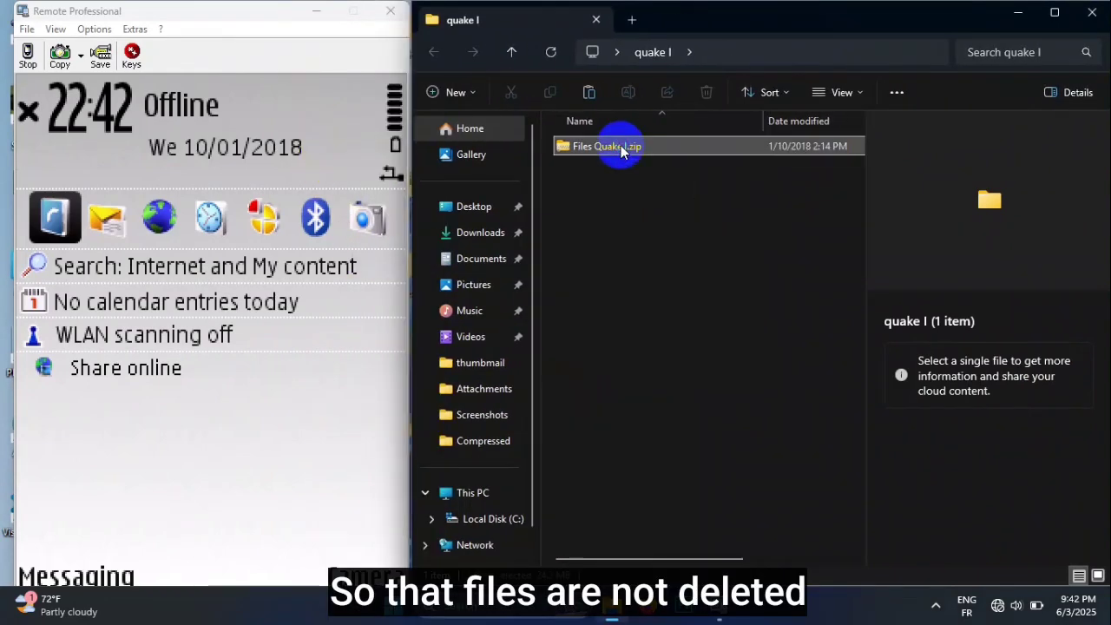
{"action": "right_click", "coordinate": [632, 173]}
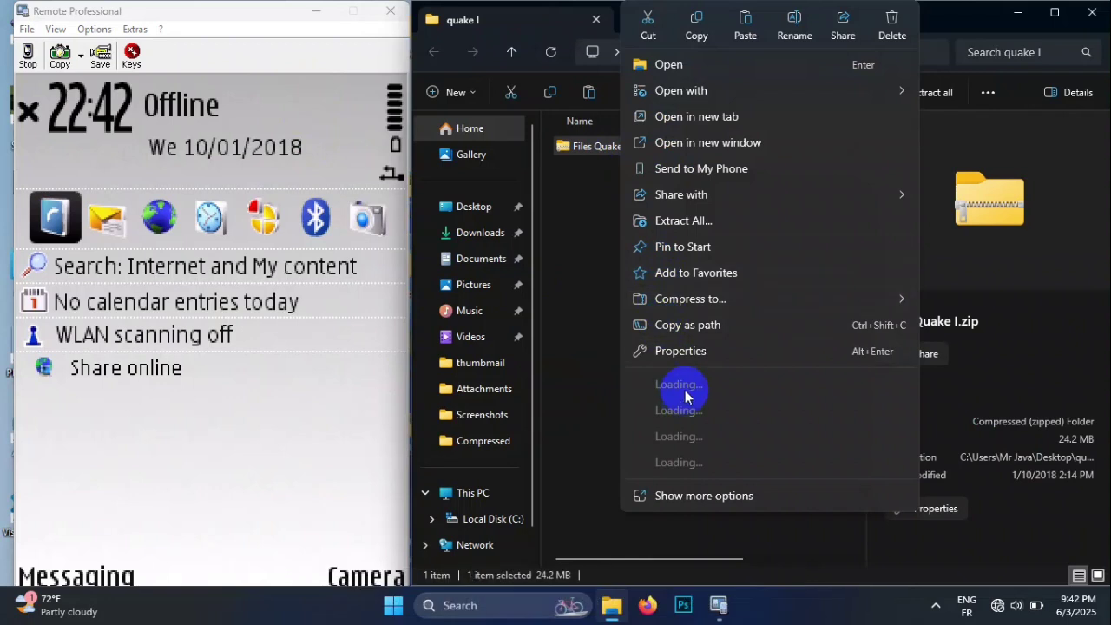
{"action": "left_click", "coordinate": [697, 220]}
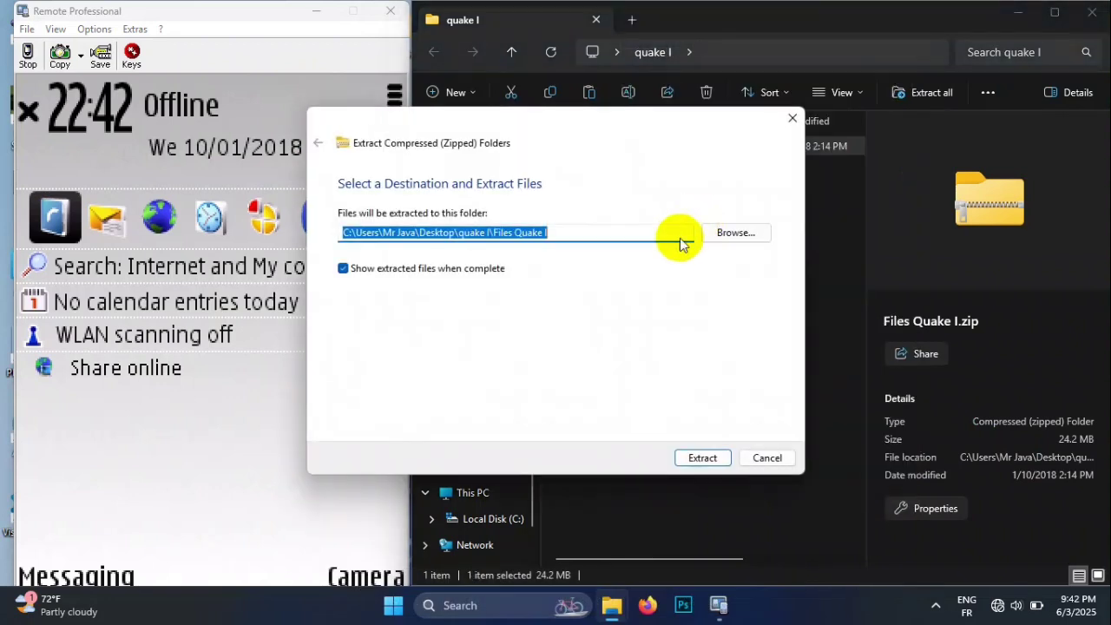
{"action": "left_click", "coordinate": [695, 457]}
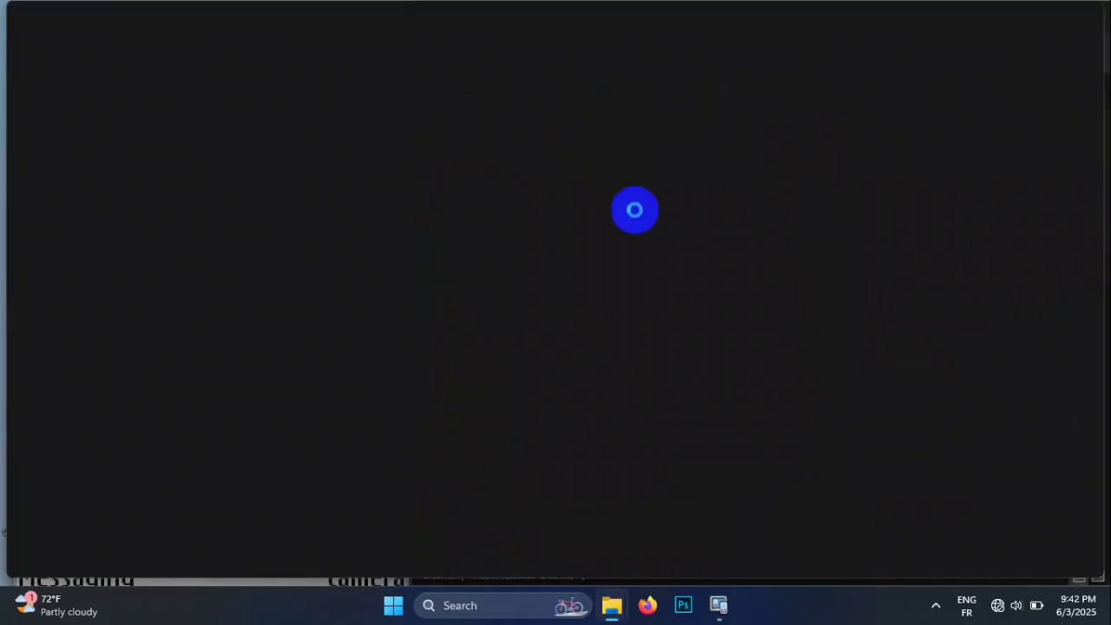
{"action": "left_click", "coordinate": [1085, 13]}
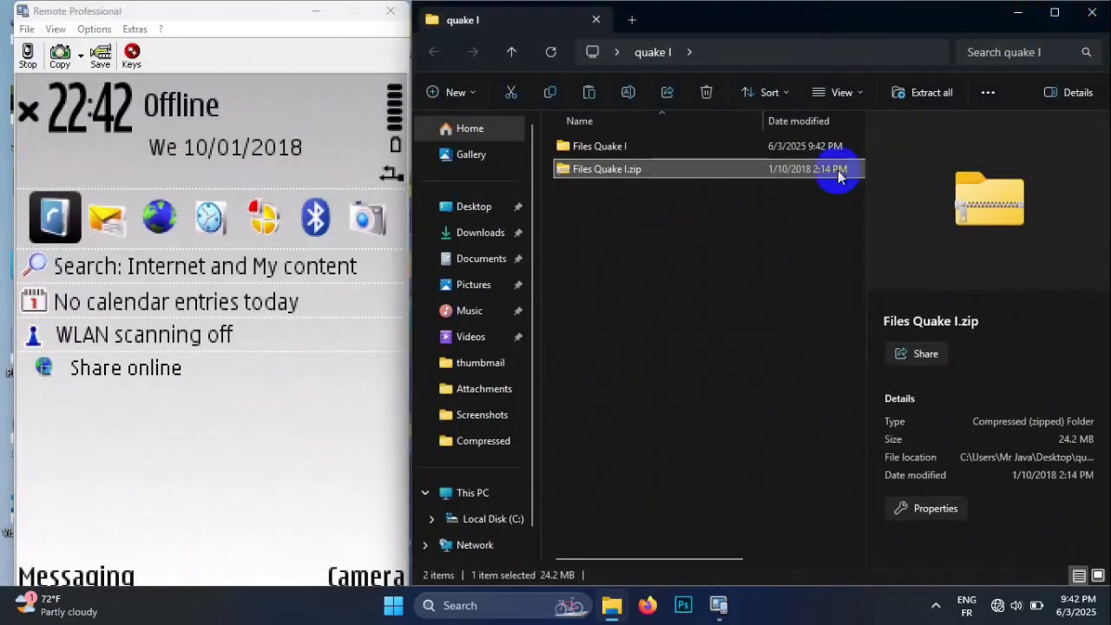
Open the quake1 folder inside 1 - Data Q1 of the extracted Files Quake I folder
{"action": "left_click", "coordinate": [644, 218]}
{"action": "double_click", "coordinate": [637, 149]}
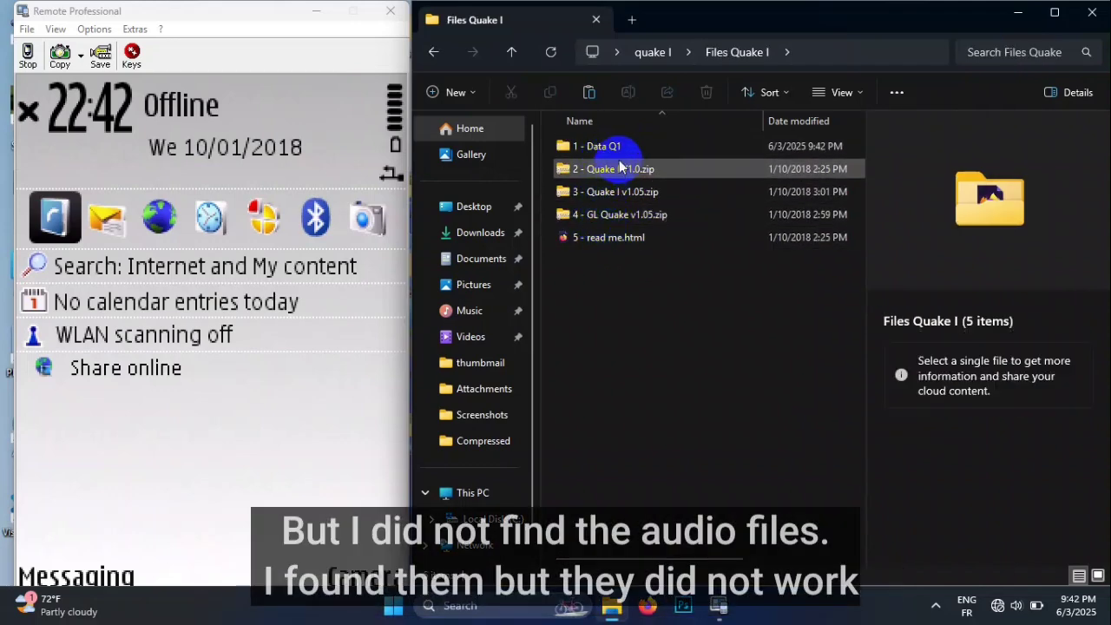
{"action": "double_click", "coordinate": [618, 153]}
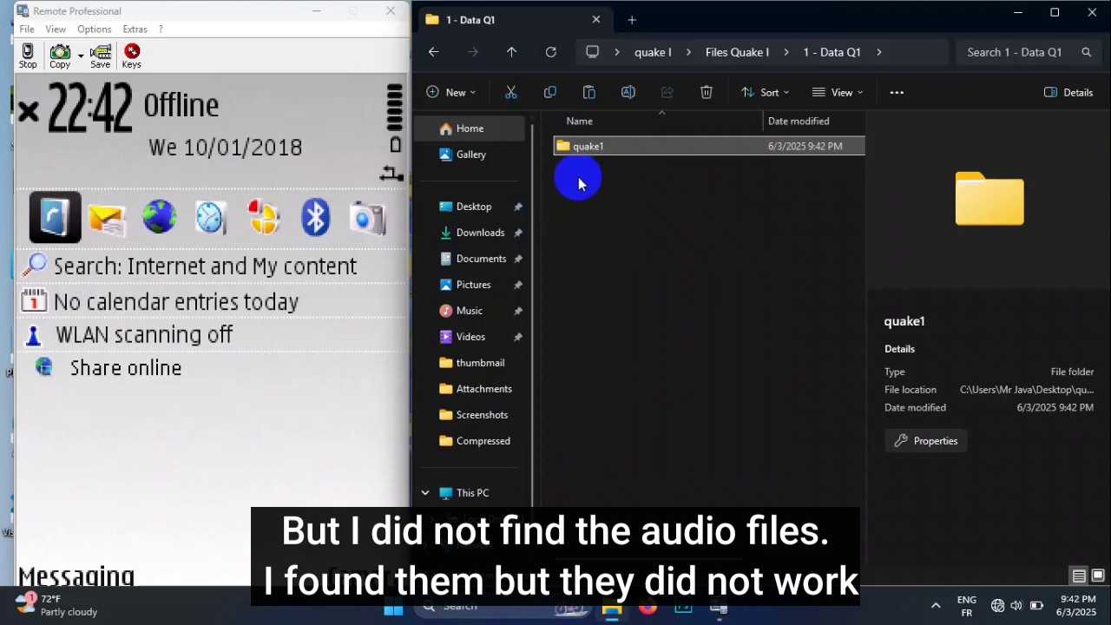
{"action": "double_click", "coordinate": [582, 149]}
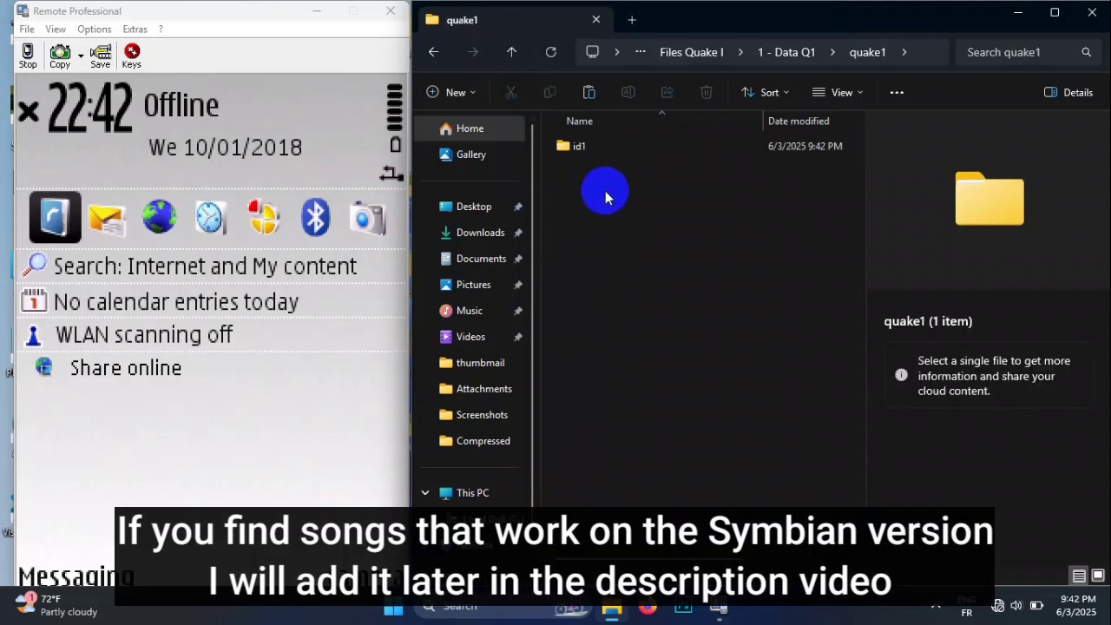
Create a new folder named cdaudio inside the quake1 folder
{"action": "right_click", "coordinate": [608, 197]}
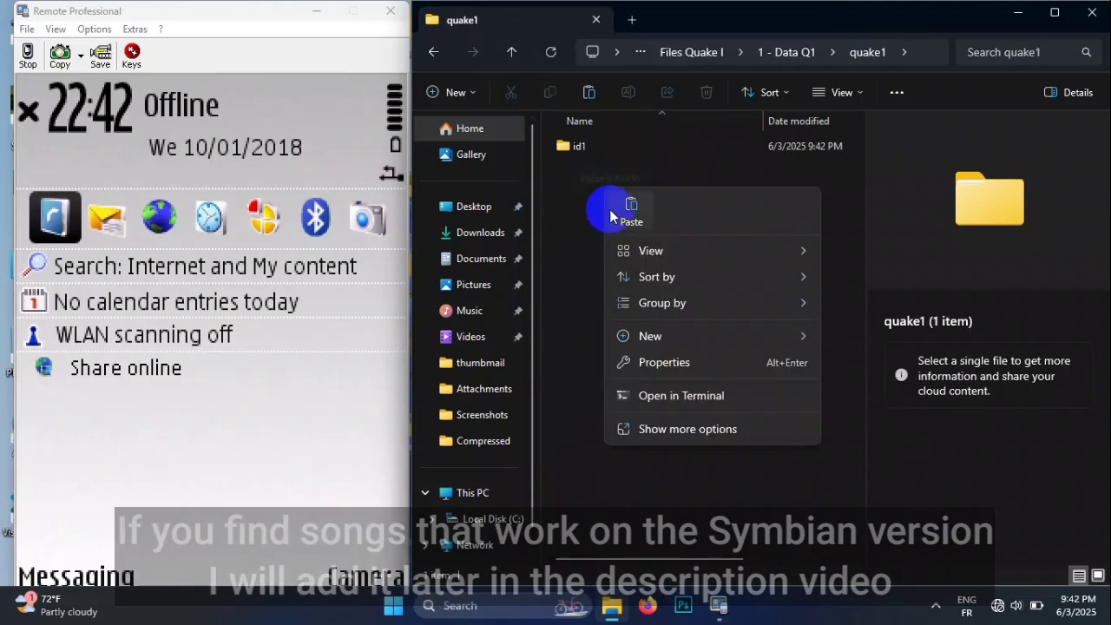
{"action": "left_click", "coordinate": [598, 211]}
{"action": "right_click", "coordinate": [603, 256]}
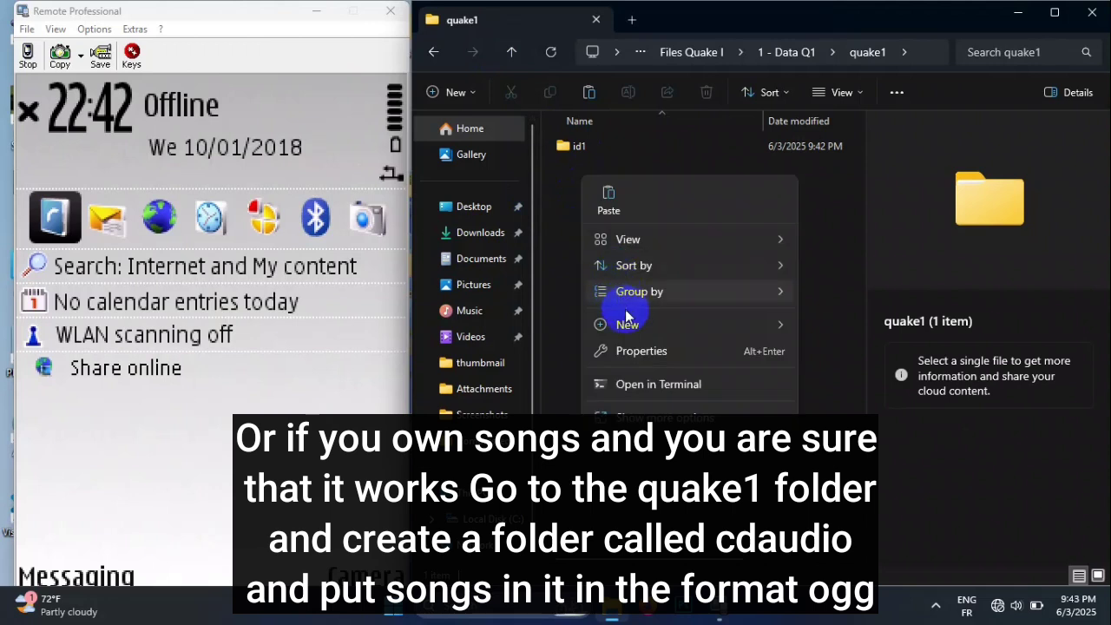
{"action": "mouse_move", "coordinate": [632, 324]}
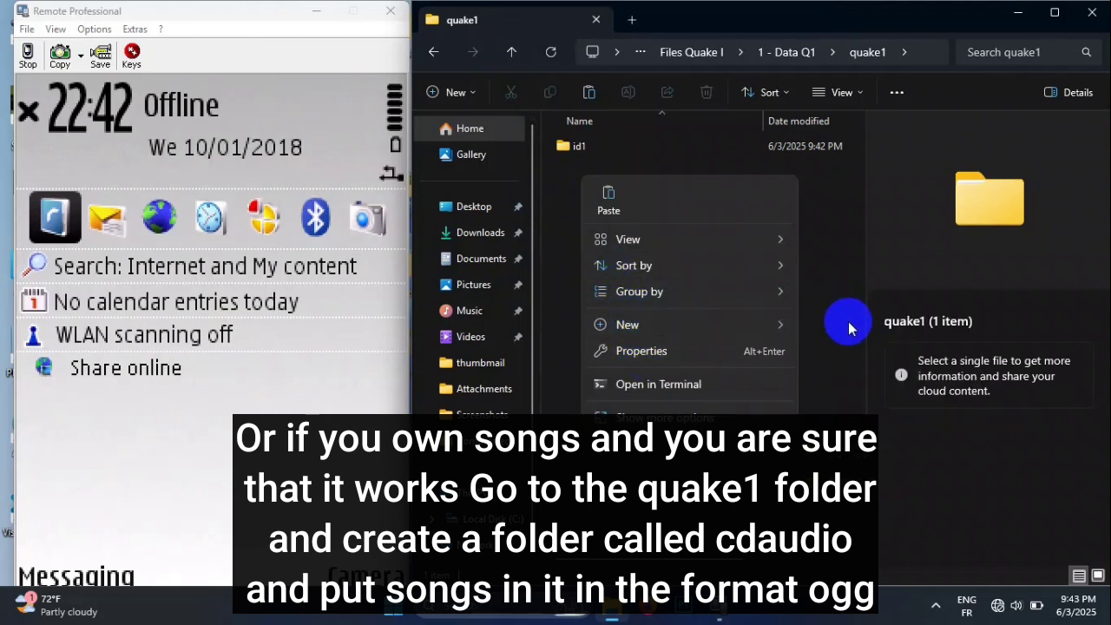
{"action": "left_click", "coordinate": [838, 325]}
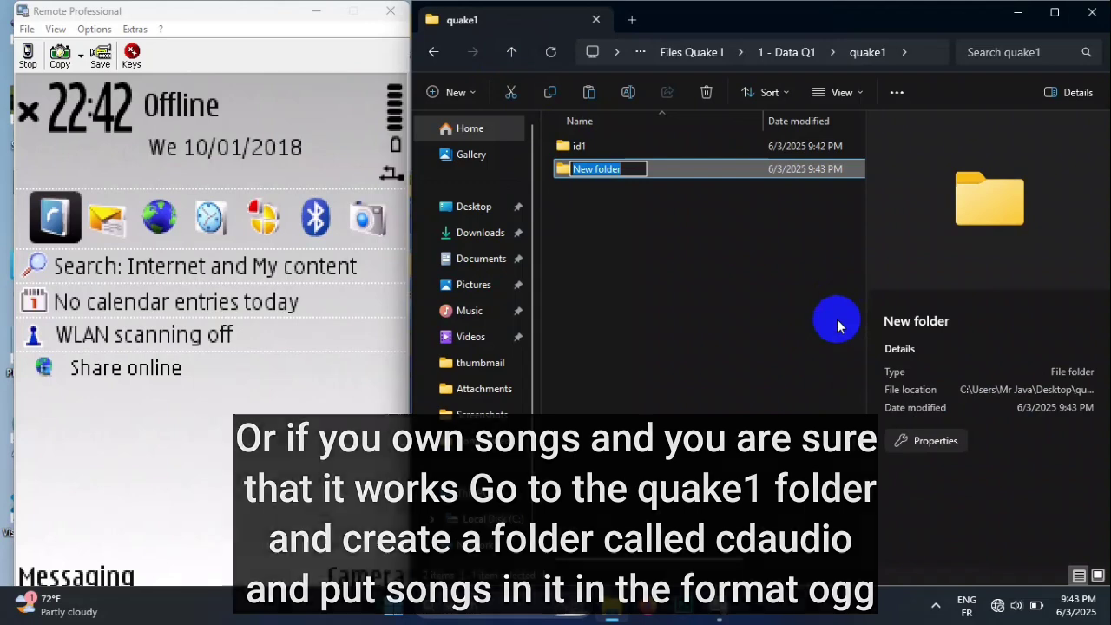
{"action": "type", "text": "cdaudio"}
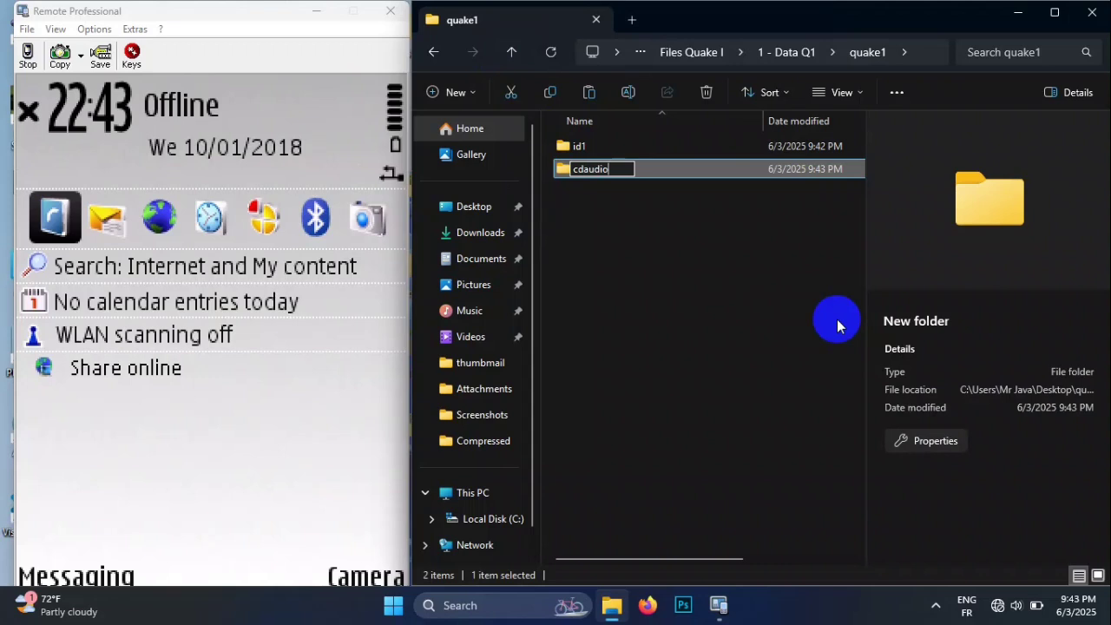
{"action": "key", "text": "Return"}
Look into the cdaudio and id1 folders and return to the Files Quake I folder
{"action": "left_click", "coordinate": [625, 148]}
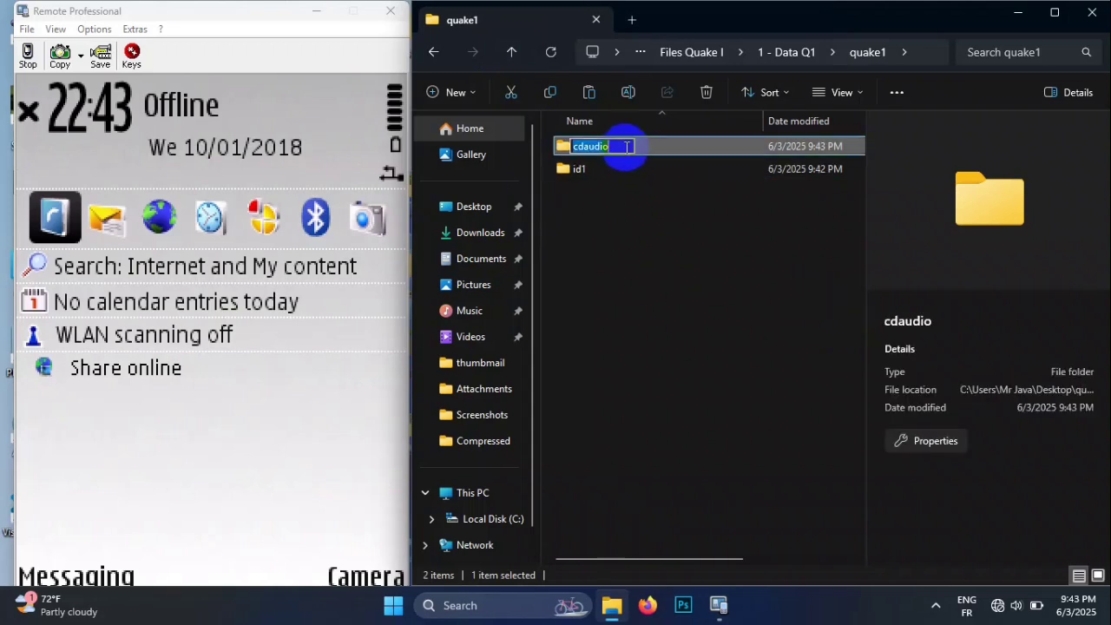
{"action": "left_click", "coordinate": [662, 143]}
{"action": "double_click", "coordinate": [662, 142]}
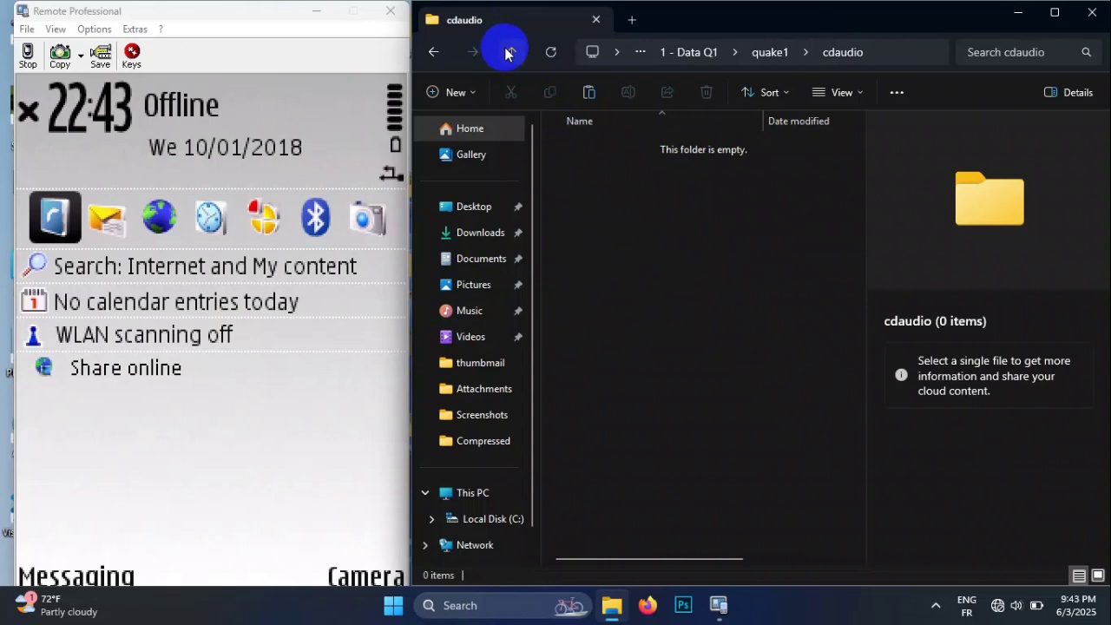
{"action": "key", "text": "alt+Up"}
{"action": "double_click", "coordinate": [620, 166]}
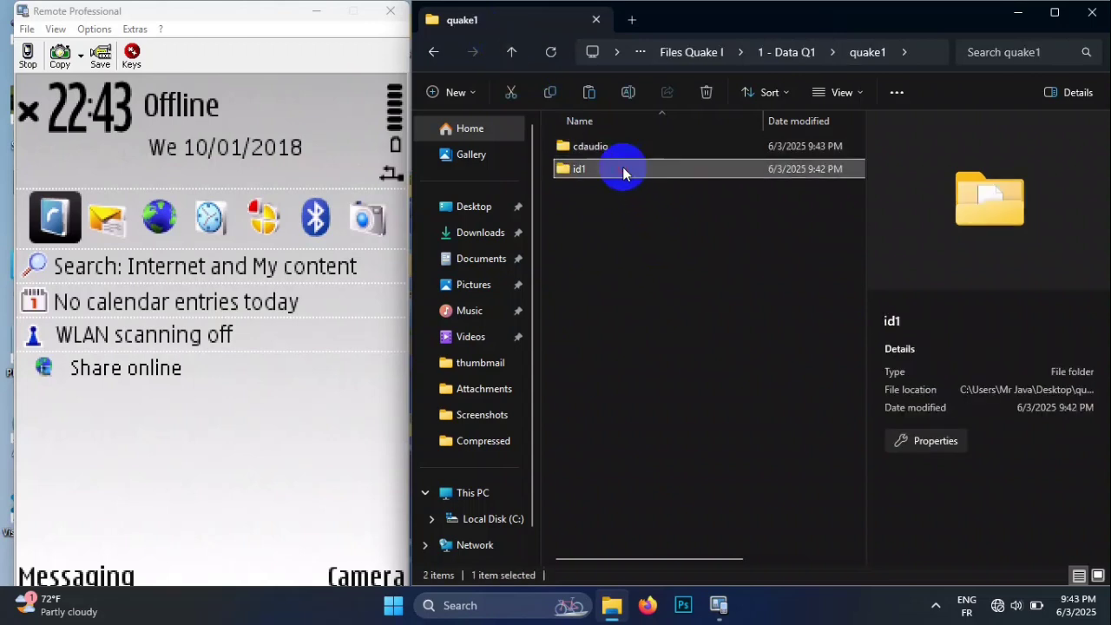
{"action": "left_click", "coordinate": [510, 53]}
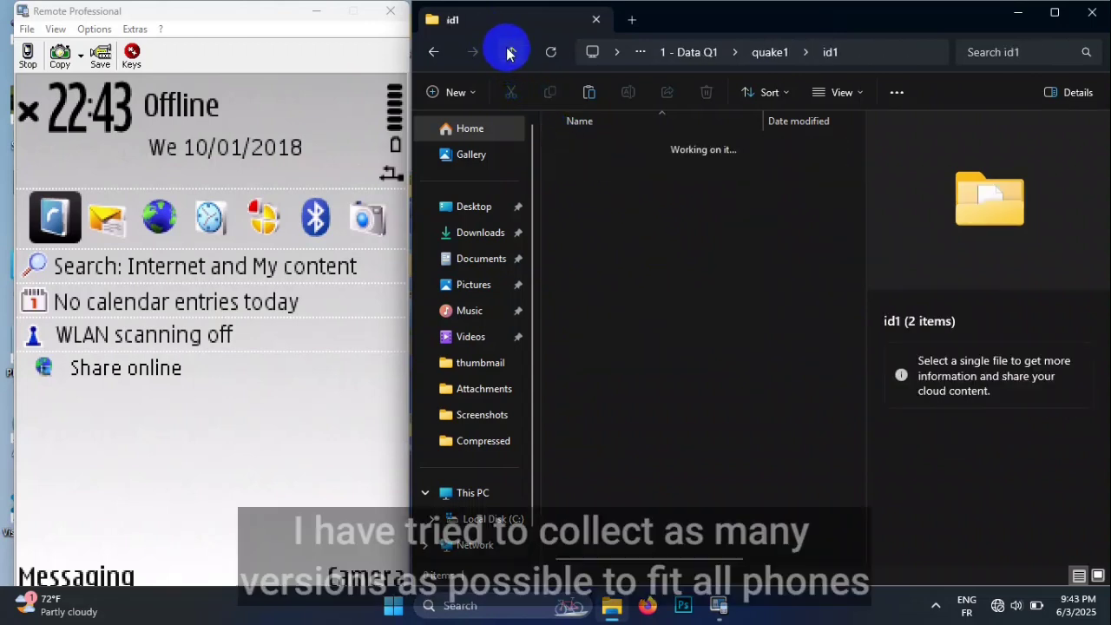
{"action": "left_click", "coordinate": [509, 53]}
{"action": "left_click", "coordinate": [510, 53]}
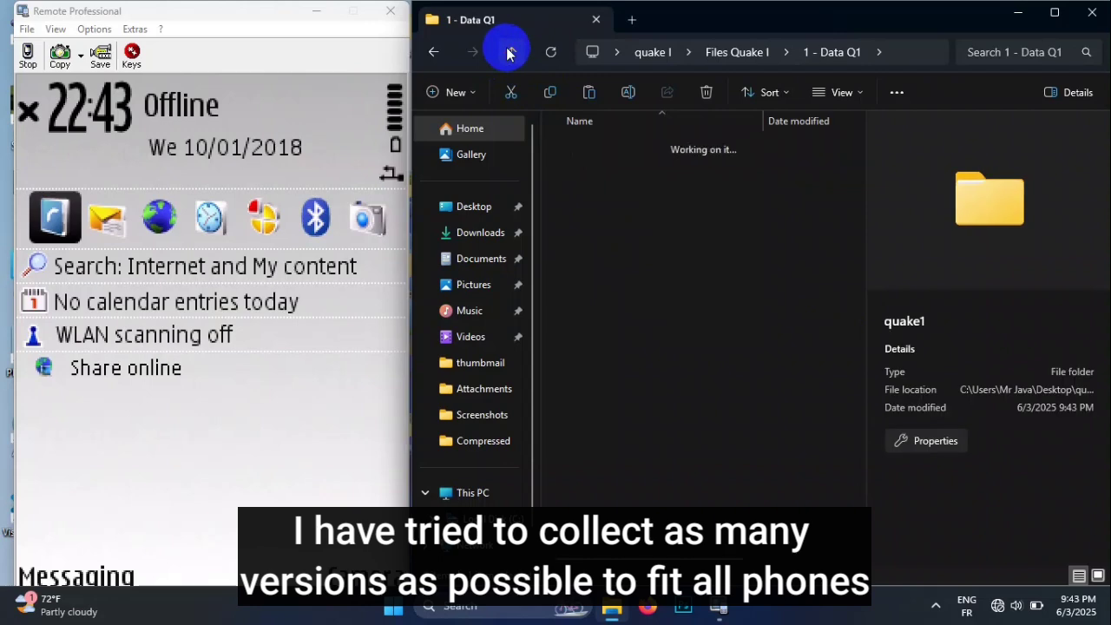
Read the phone lists for the FPU and NO_FPU versions in 1 - quake info.txt inside 2 - Quake I V1.0.zip, and close the file
{"action": "left_click", "coordinate": [624, 174]}
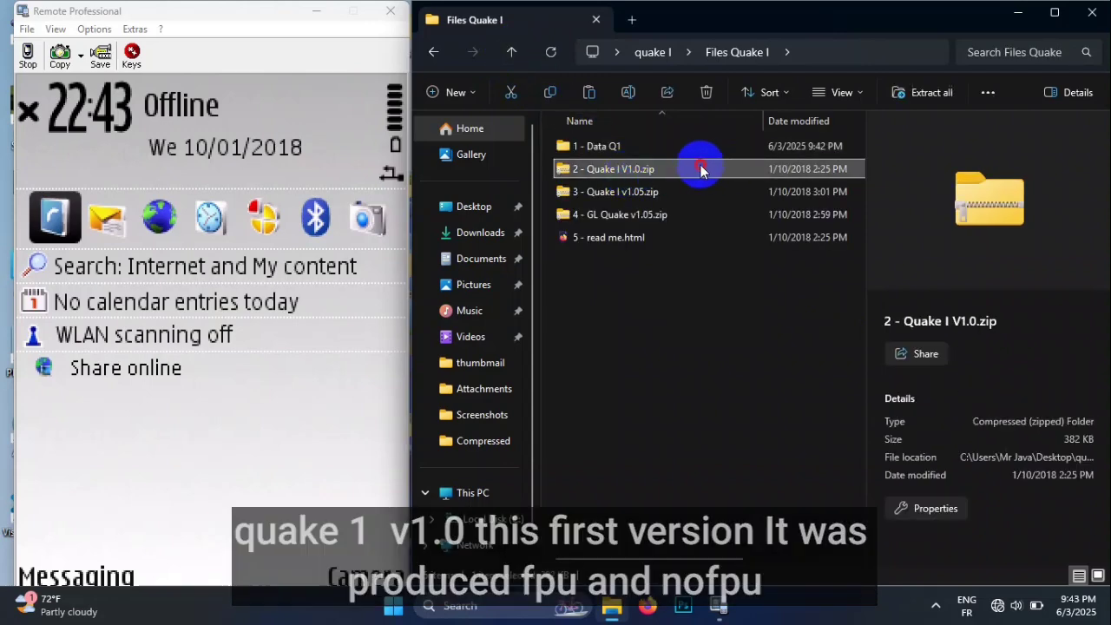
{"action": "double_click", "coordinate": [702, 169]}
{"action": "left_click", "coordinate": [610, 150]}
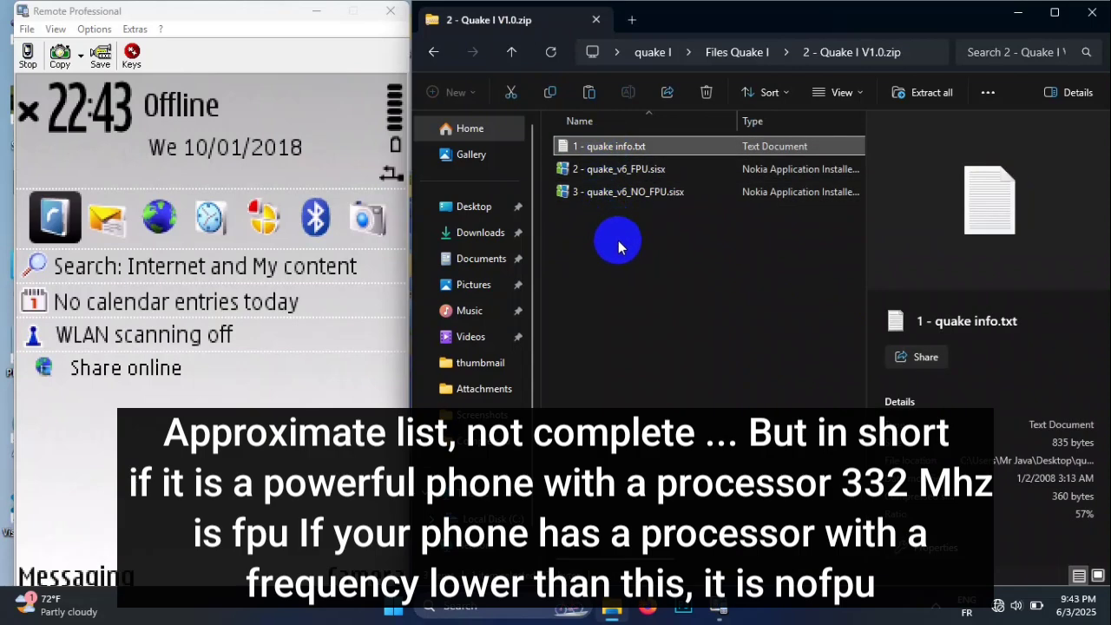
{"action": "key", "text": "Return"}
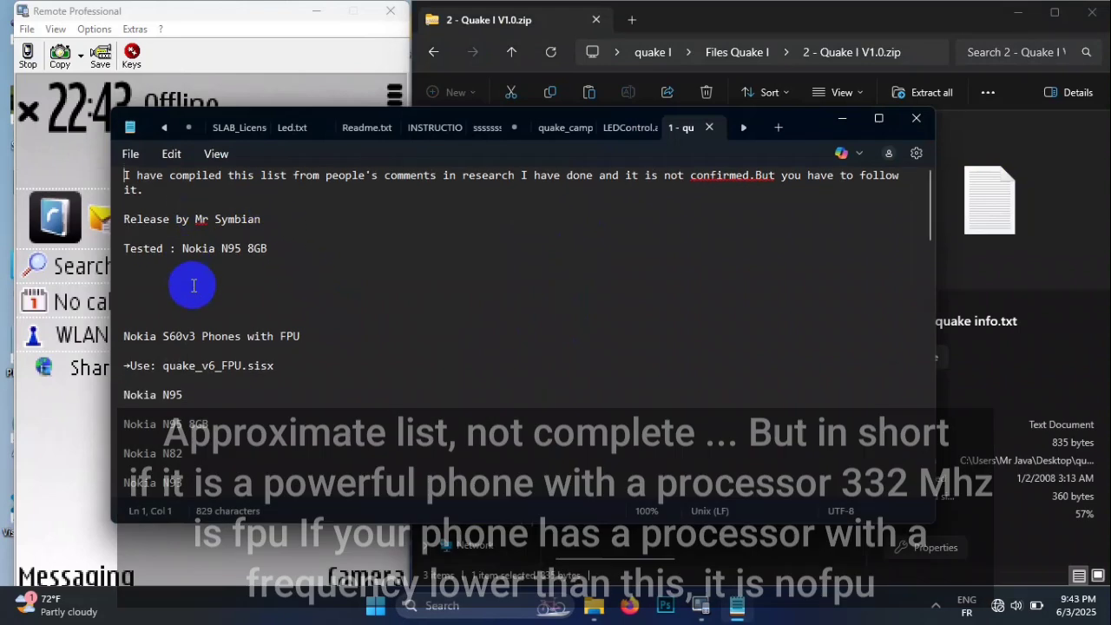
{"action": "scroll", "coordinate": [204, 289], "scroll_direction": "down", "scroll_amount": 2}
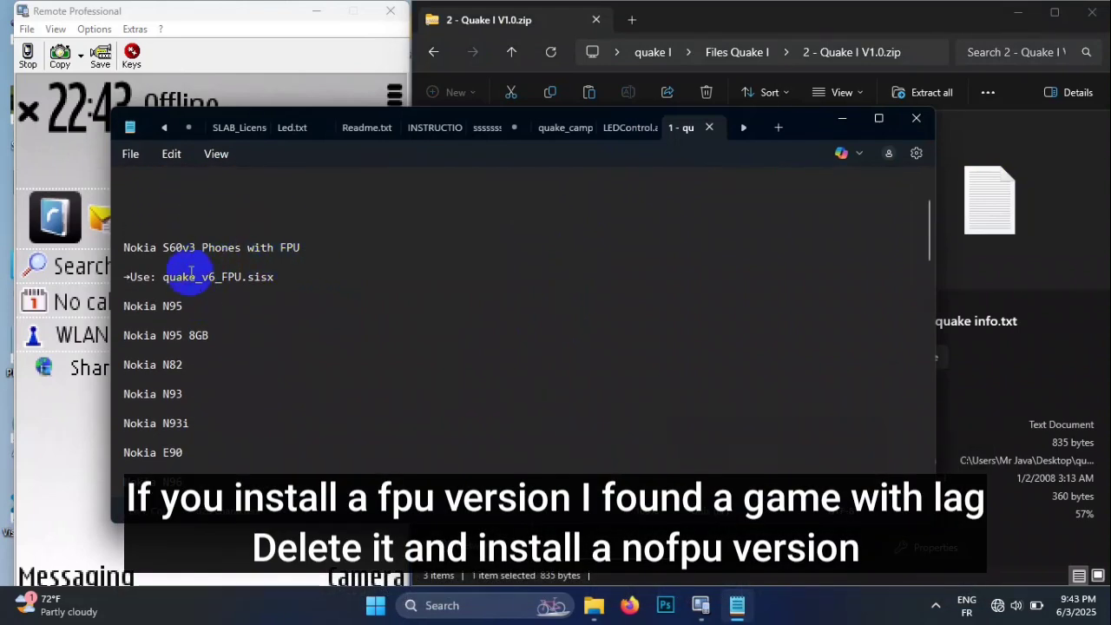
{"action": "scroll", "coordinate": [226, 303], "scroll_direction": "down", "scroll_amount": 6}
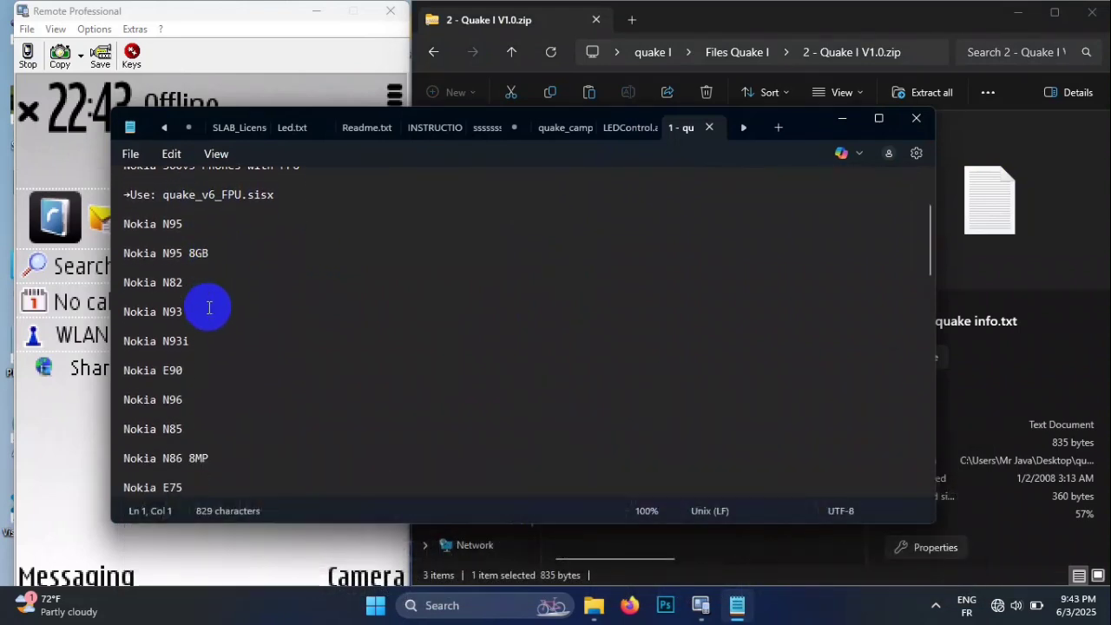
{"action": "scroll", "coordinate": [208, 307], "scroll_direction": "down", "scroll_amount": 15}
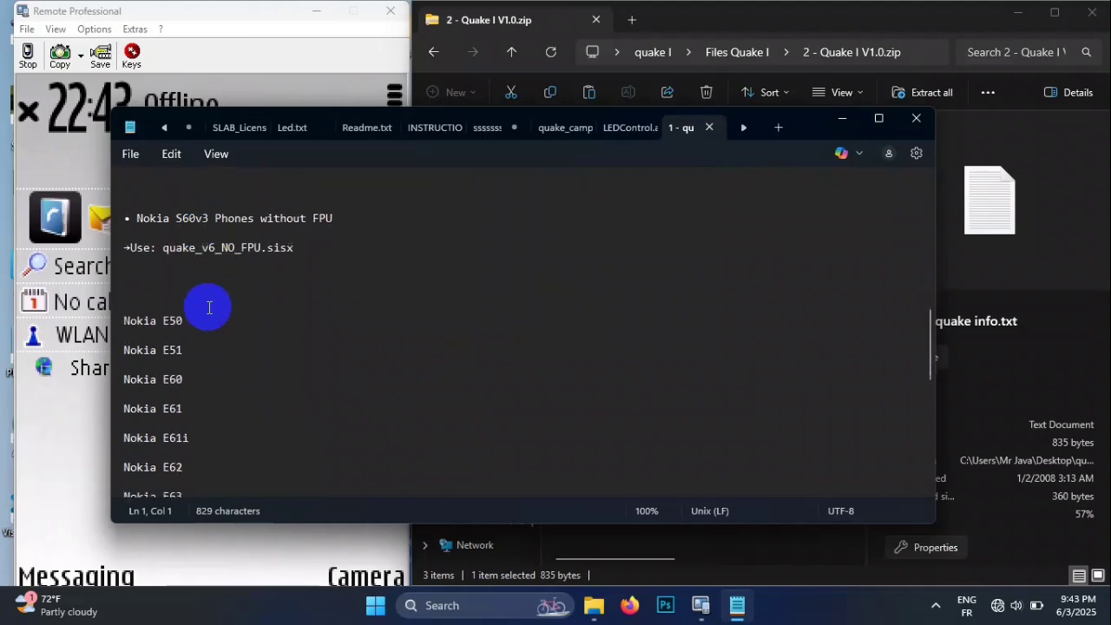
{"action": "scroll", "coordinate": [208, 307], "scroll_direction": "up", "scroll_amount": 10}
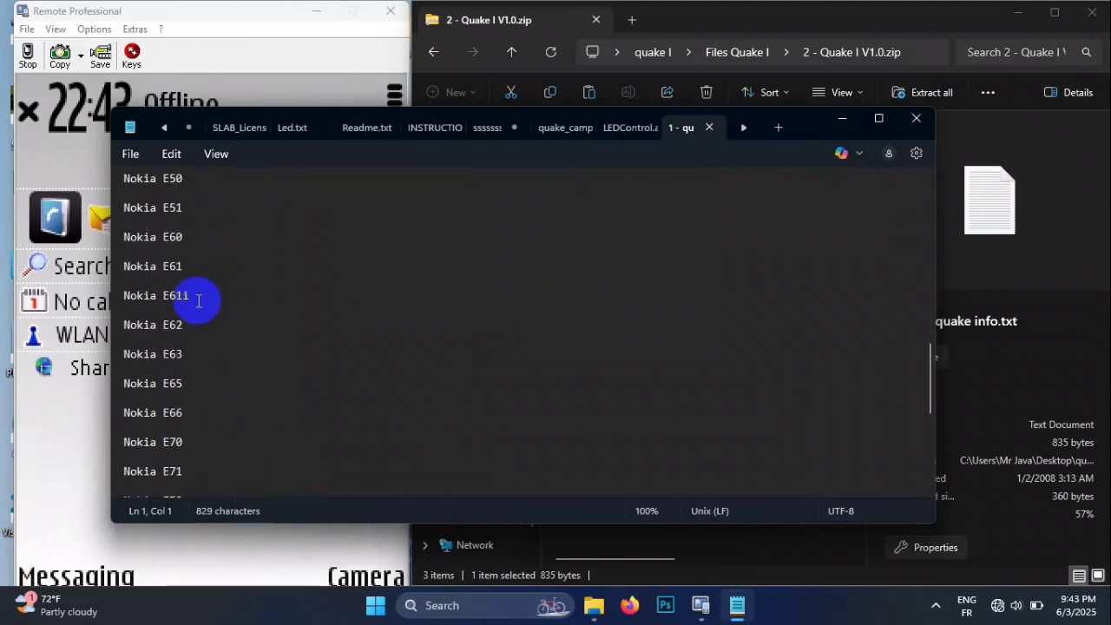
{"action": "left_click", "coordinate": [906, 122]}
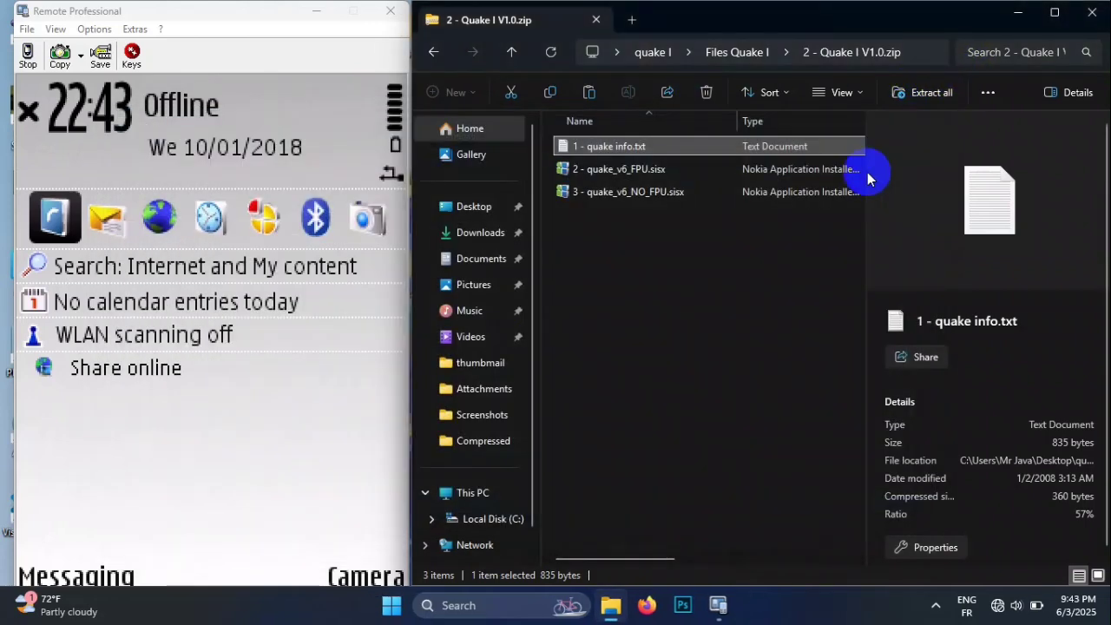
Check the FPU and NO_FPU installers of Quake I V1.0 and open the 3 - Quake I v1.05.zip archive
{"action": "left_click", "coordinate": [647, 168]}
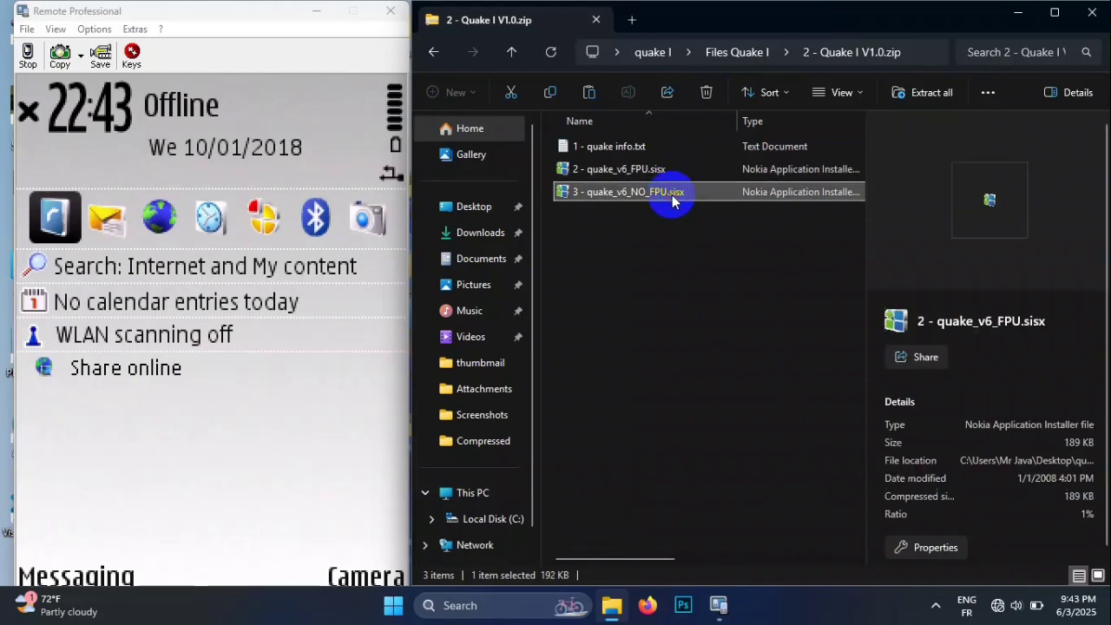
{"action": "left_click", "coordinate": [672, 193]}
{"action": "left_click", "coordinate": [513, 52]}
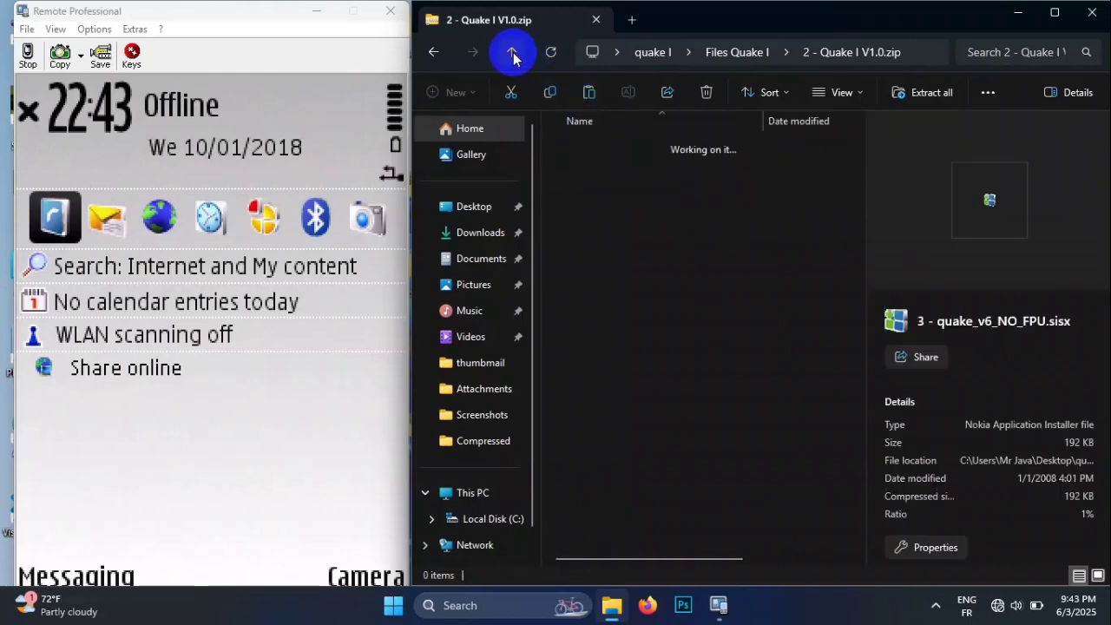
{"action": "left_click", "coordinate": [657, 198]}
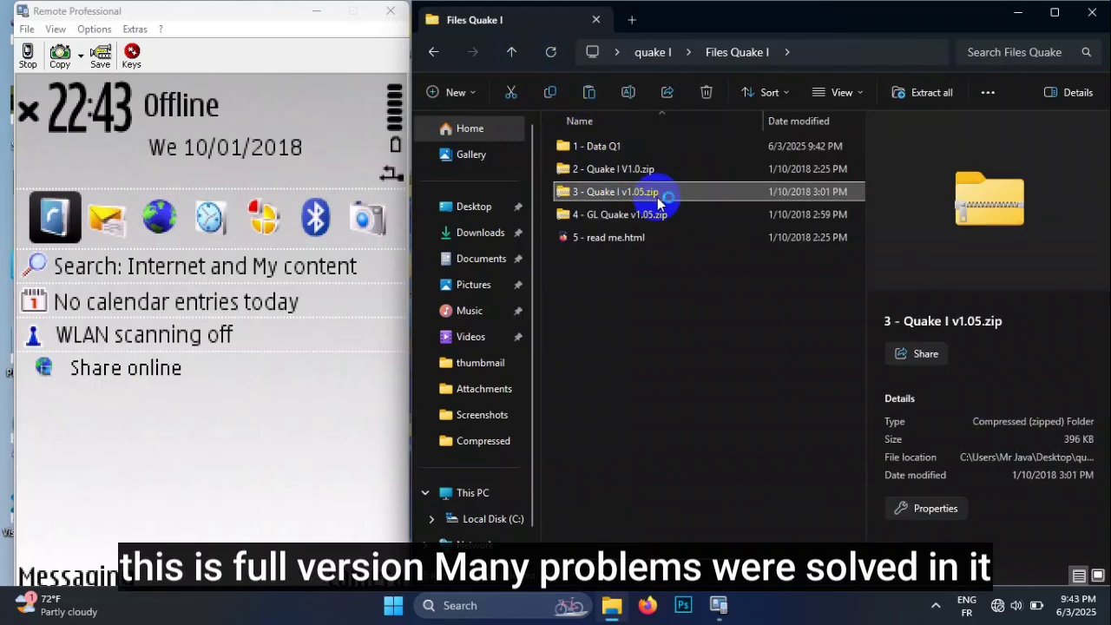
{"action": "double_click", "coordinate": [658, 198]}
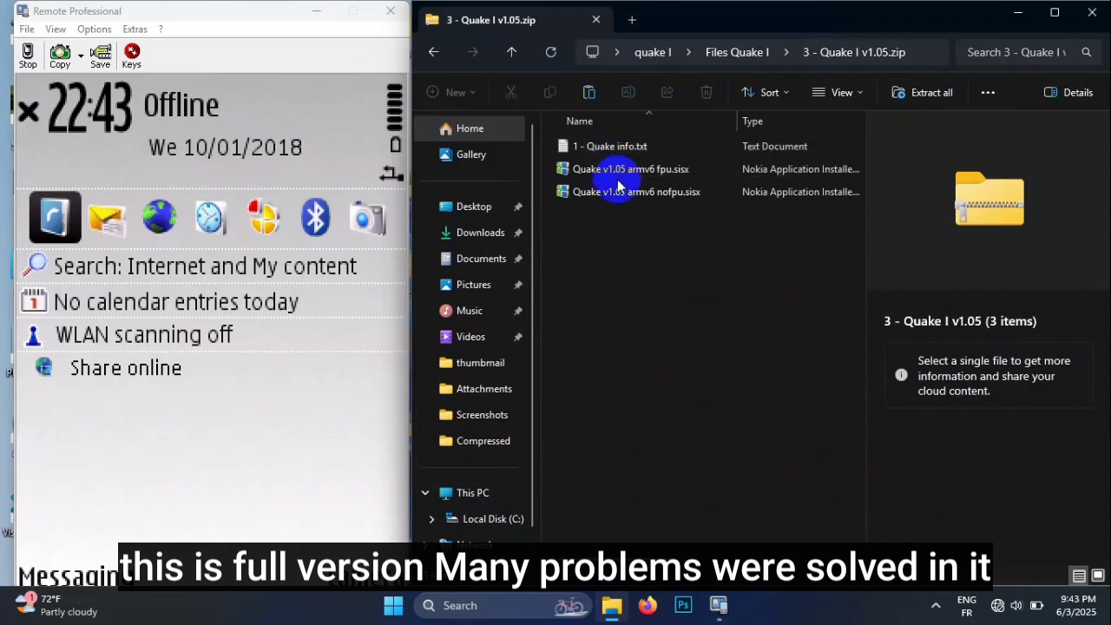
Check the FPU and NO_FPU installers of Quake v1.05, return to Files Quake I and open the 4 - GL Quake v1.05.zip archive
{"action": "left_click", "coordinate": [647, 195]}
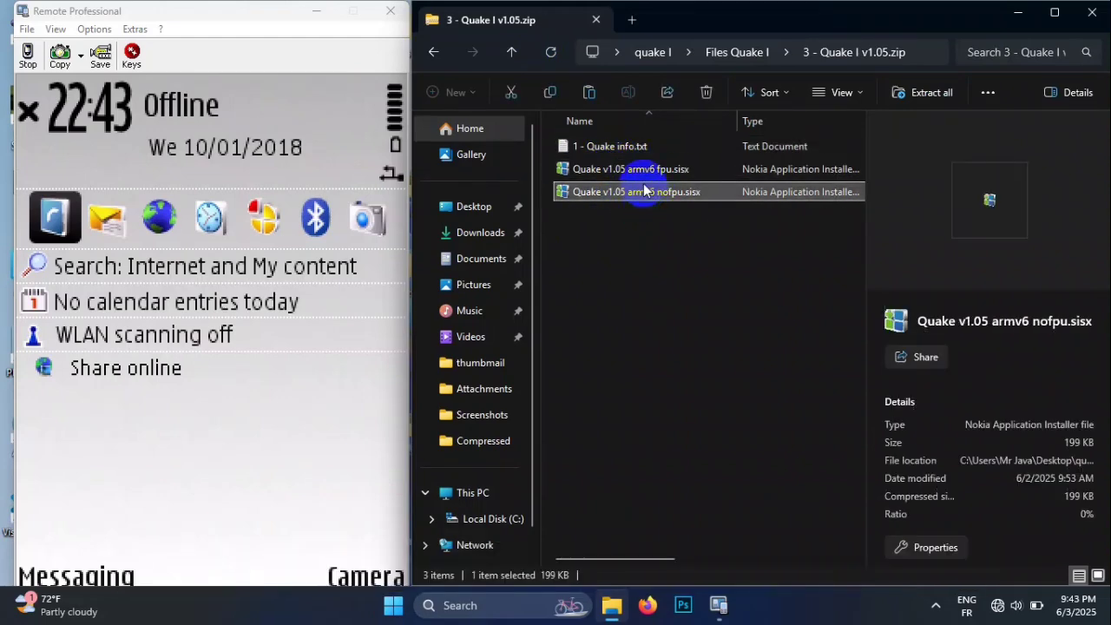
{"action": "left_click", "coordinate": [640, 171]}
{"action": "left_click", "coordinate": [512, 56]}
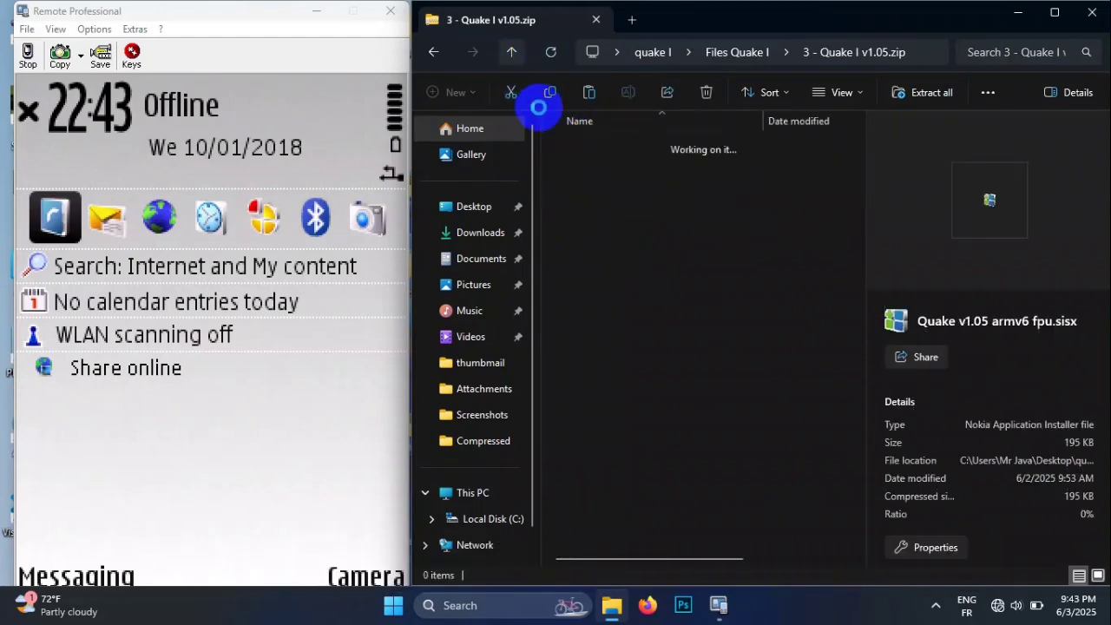
{"action": "left_click", "coordinate": [614, 219]}
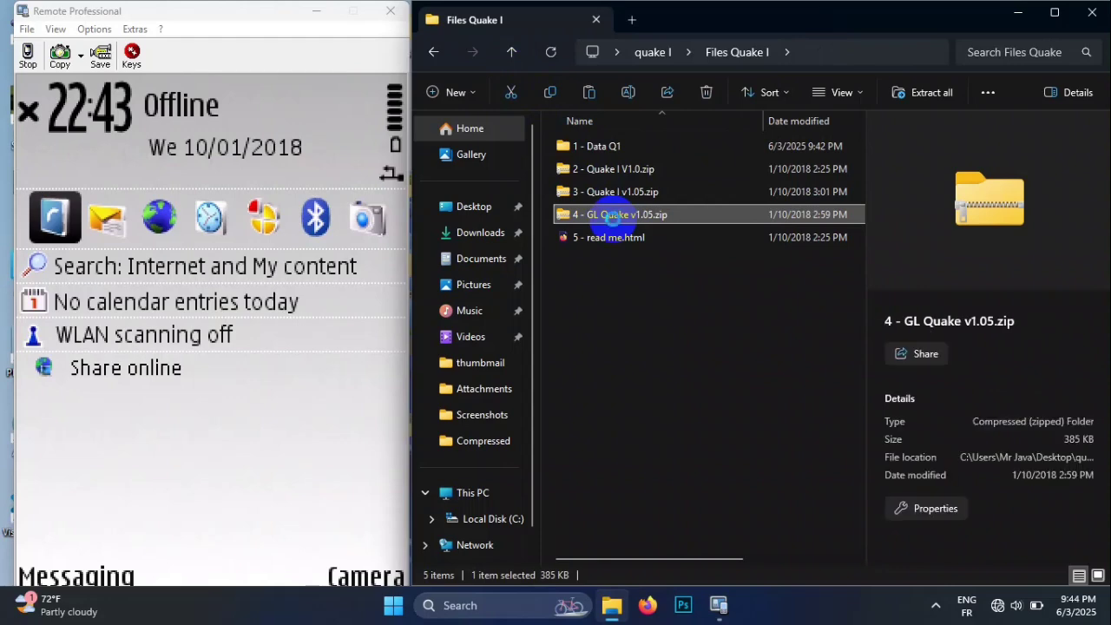
{"action": "double_click", "coordinate": [614, 219]}
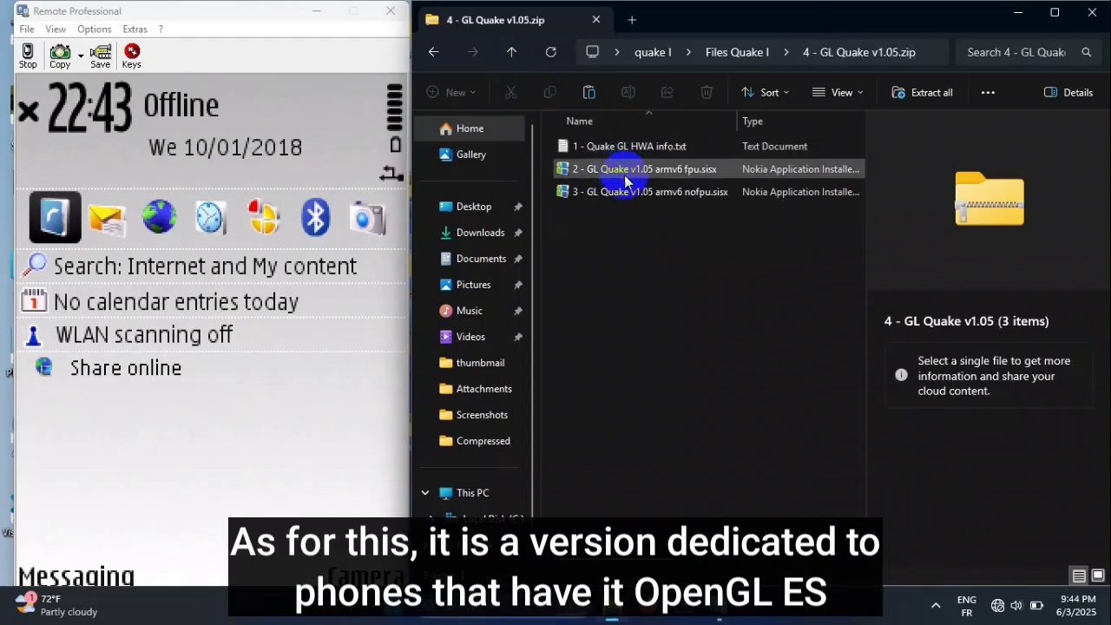
Read the OpenGL ES phone lists in 1 - Quake GL HWA info.txt, close the file and return to the Files Quake I folder
{"action": "left_click", "coordinate": [633, 146]}
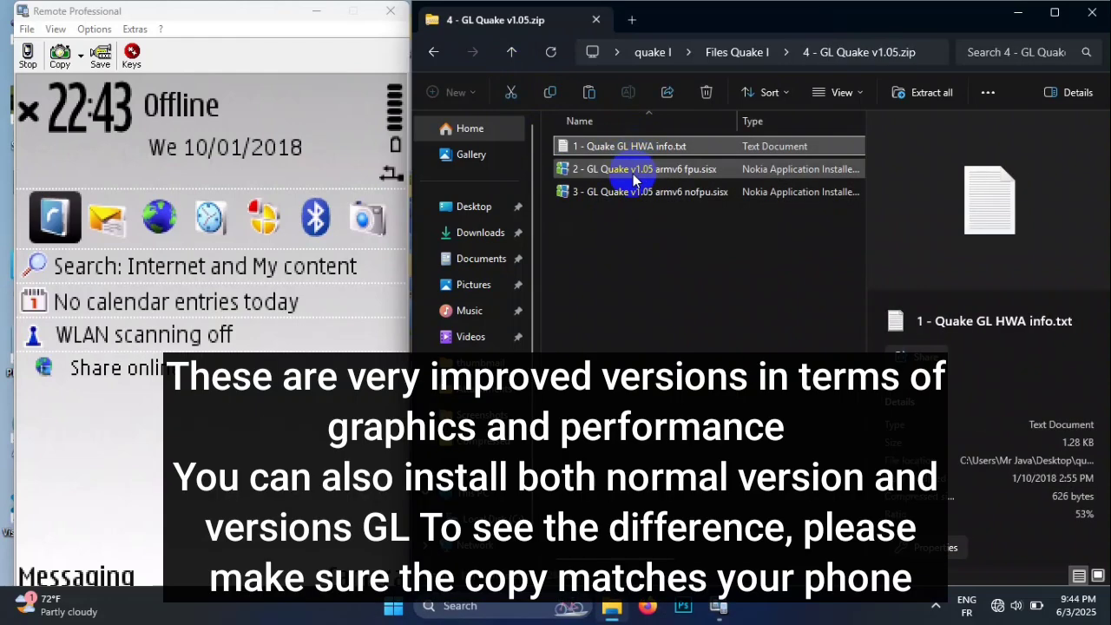
{"action": "double_click", "coordinate": [618, 191]}
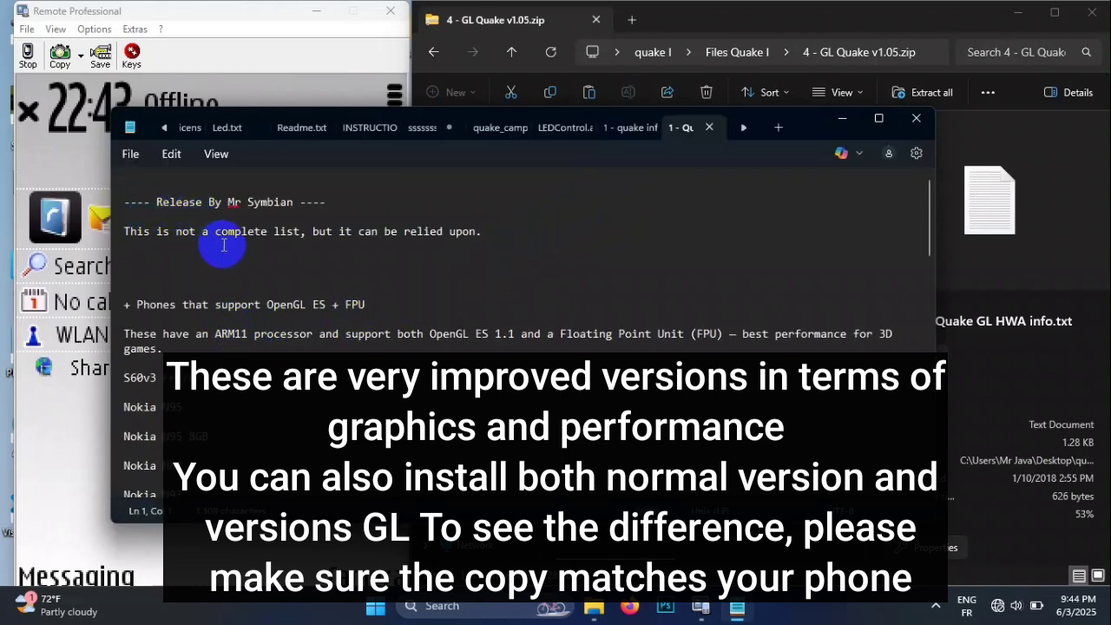
{"action": "scroll", "coordinate": [223, 246], "scroll_direction": "down", "scroll_amount": 2}
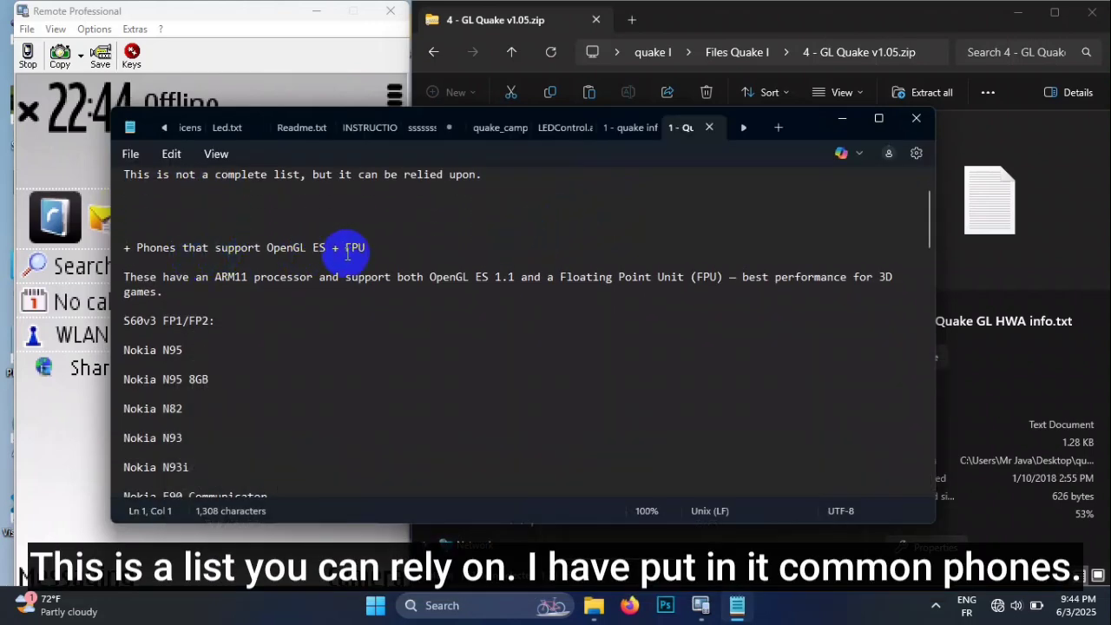
{"action": "left_click", "coordinate": [199, 337]}
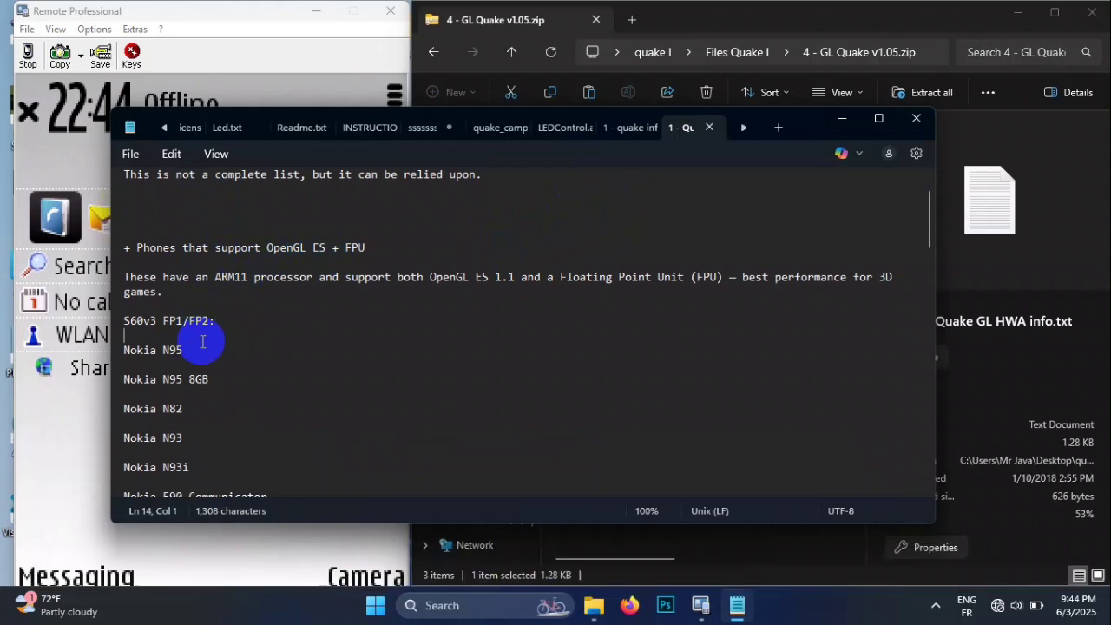
{"action": "scroll", "coordinate": [202, 342], "scroll_direction": "down", "scroll_amount": 3}
{"action": "scroll", "coordinate": [203, 341], "scroll_direction": "down", "scroll_amount": 5}
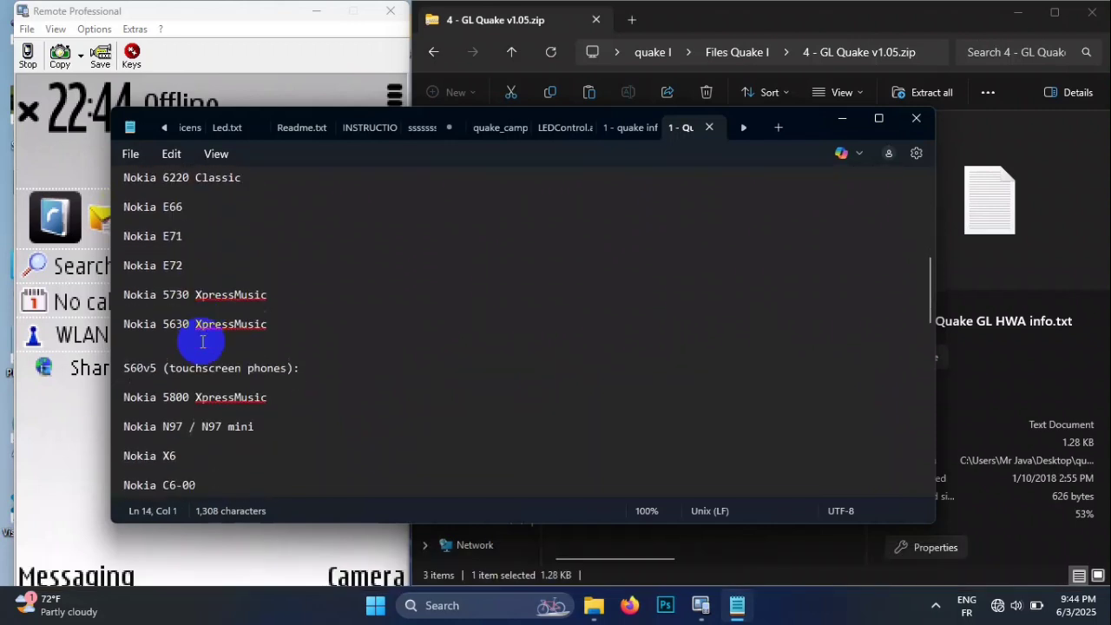
{"action": "scroll", "coordinate": [203, 342], "scroll_direction": "up", "scroll_amount": 1}
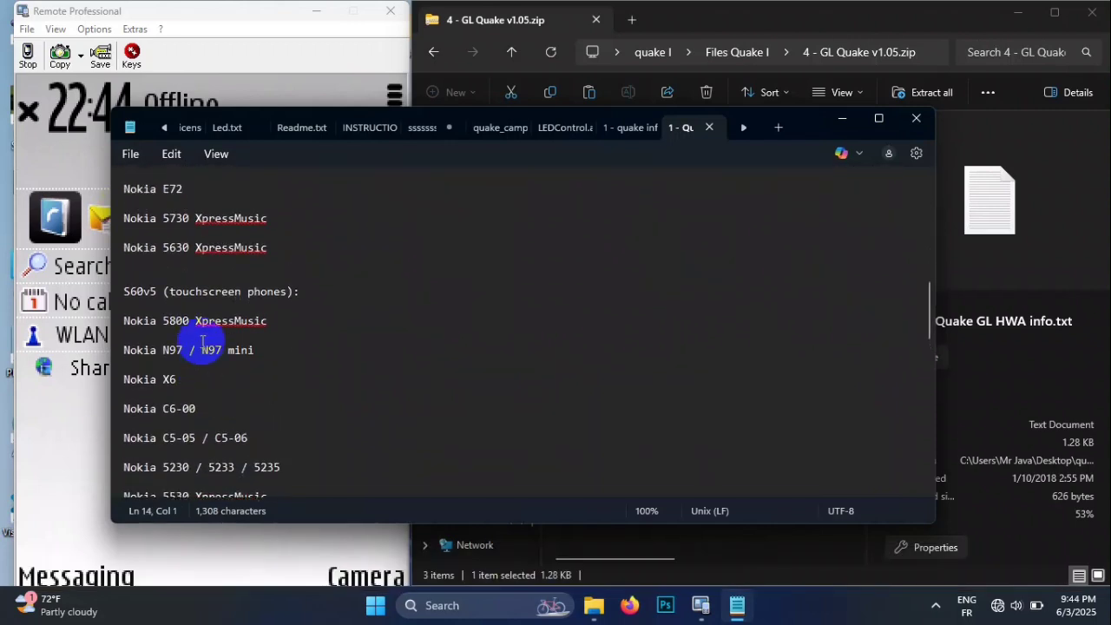
{"action": "scroll", "coordinate": [203, 341], "scroll_direction": "down", "scroll_amount": 3}
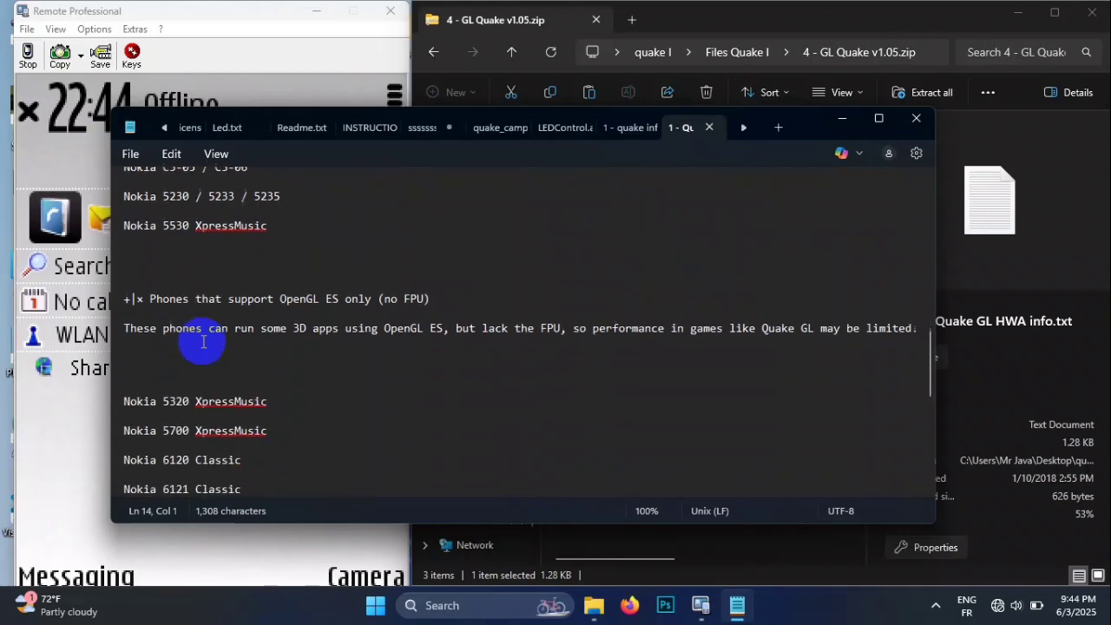
{"action": "scroll", "coordinate": [202, 341], "scroll_direction": "down", "scroll_amount": 6}
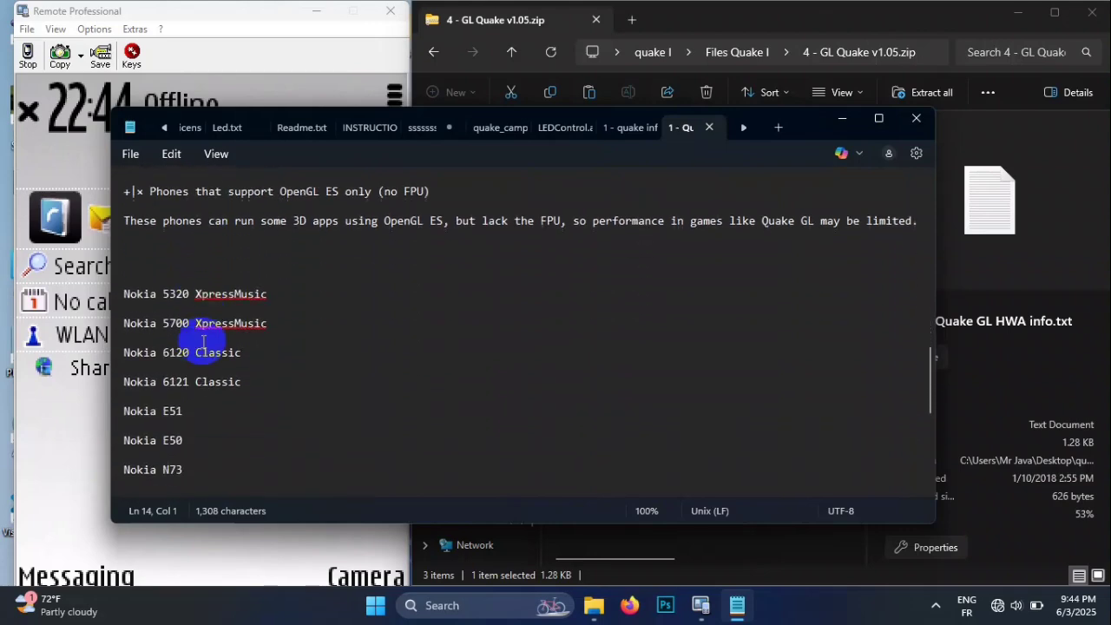
{"action": "left_click", "coordinate": [914, 119]}
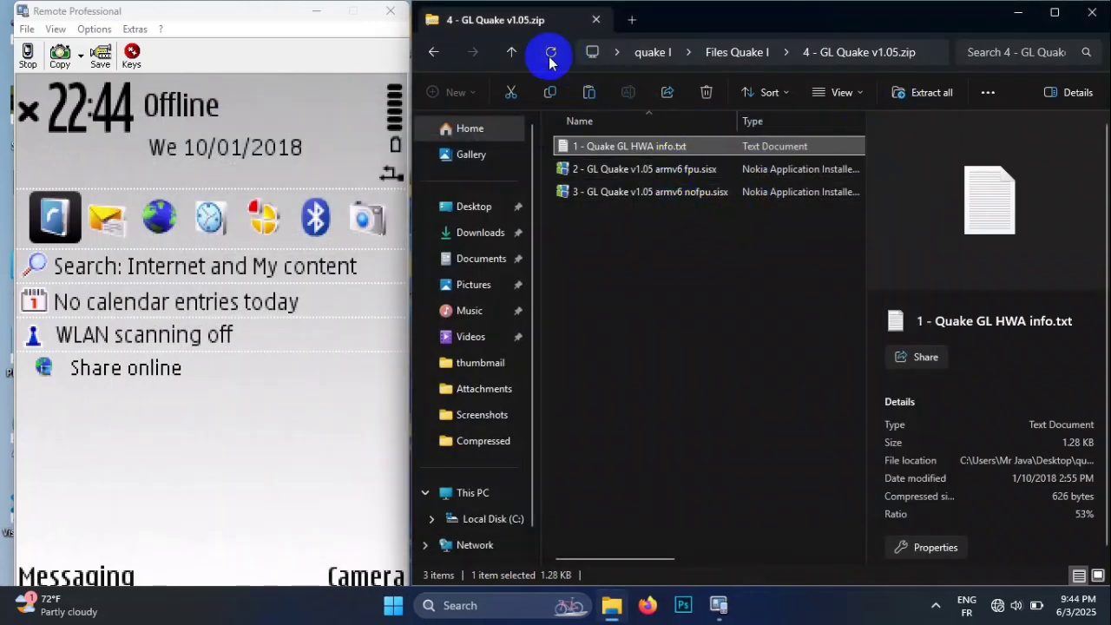
{"action": "left_click", "coordinate": [514, 52]}
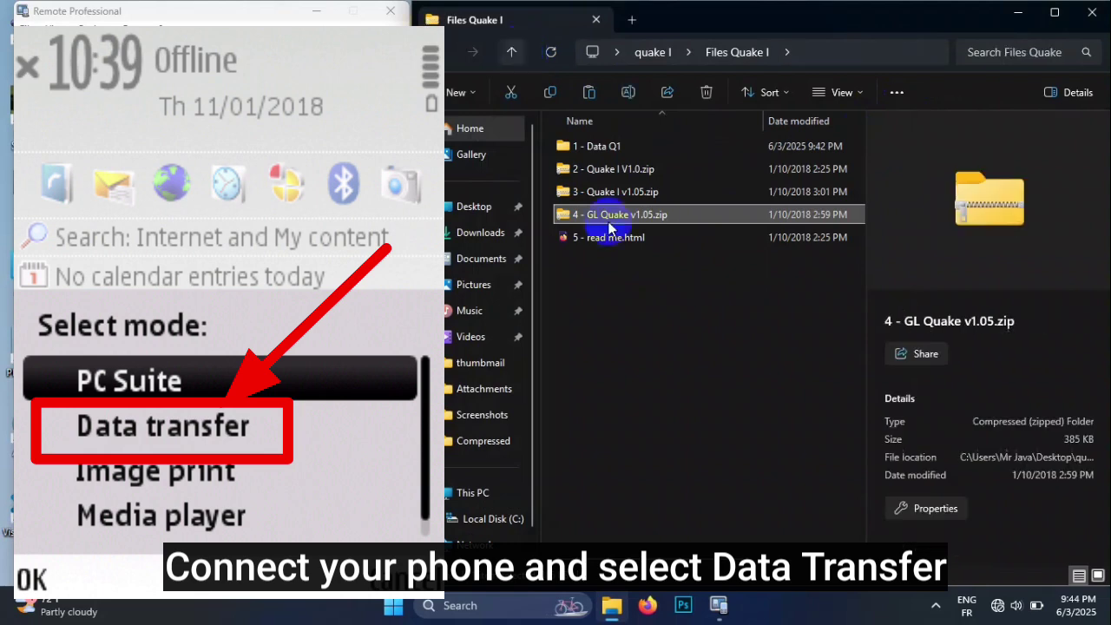
{"action": "left_click", "coordinate": [649, 250]}
{"action": "left_click", "coordinate": [631, 317]}
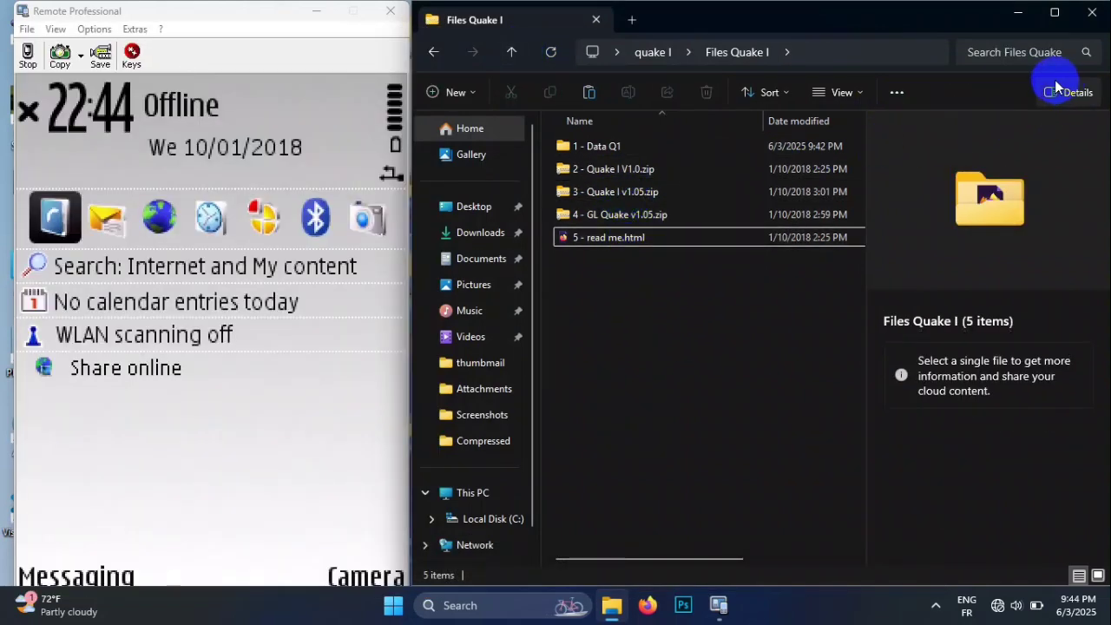
{"action": "left_click", "coordinate": [663, 176]}
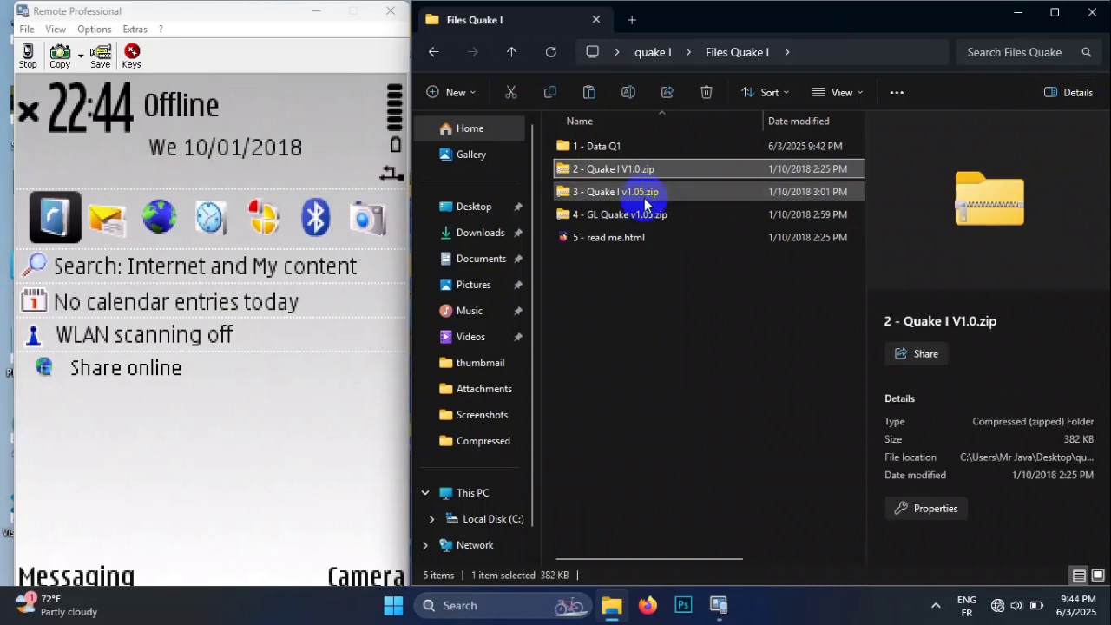
{"action": "key", "text": "ctrl+space"}
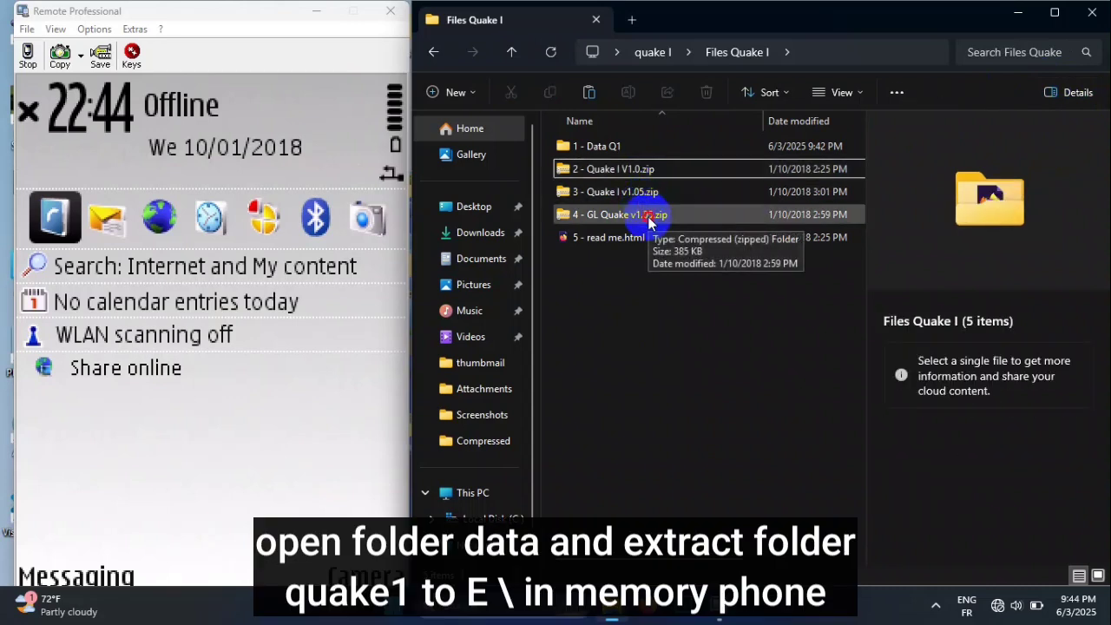
{"action": "left_click", "coordinate": [651, 223]}
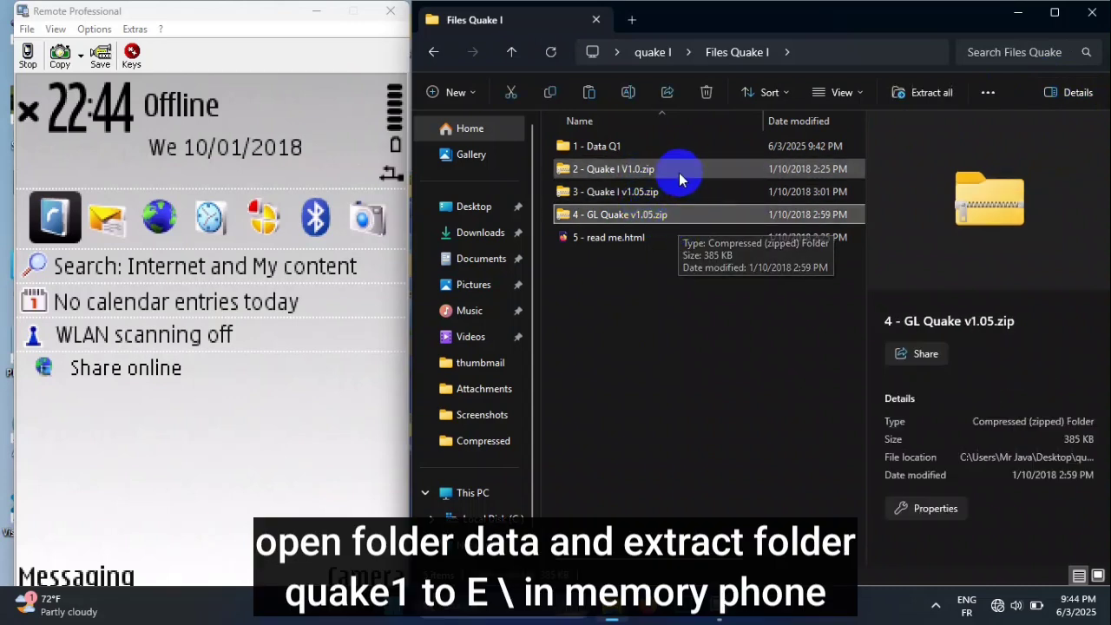
Open the 1 - Data Q1 folder and cut its quake1 folder for transfer to the phone
{"action": "left_click", "coordinate": [645, 144]}
{"action": "double_click", "coordinate": [645, 145]}
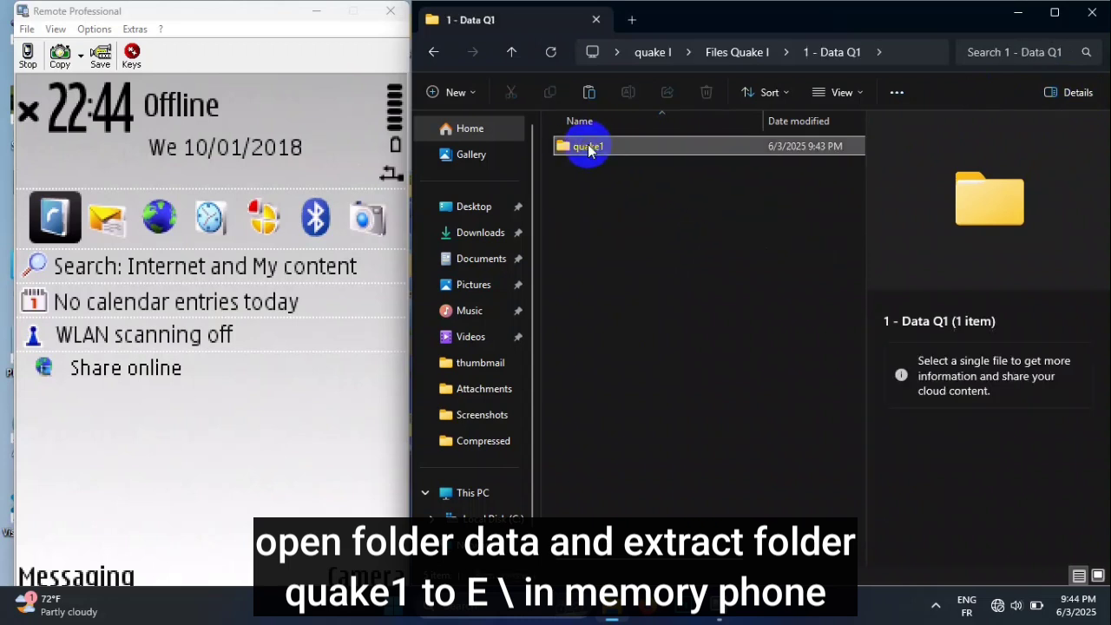
{"action": "left_click", "coordinate": [588, 150]}
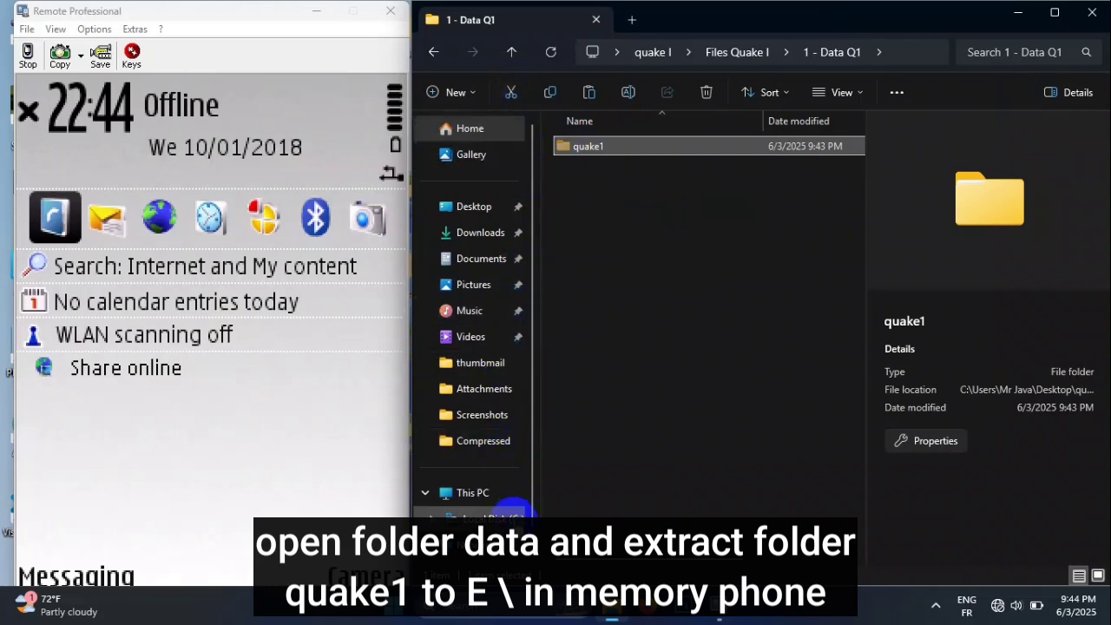
Open Memory Card (E:) of the Nokia N95 8GB through Nokia Phone Browser in This PC
{"action": "left_click", "coordinate": [513, 519]}
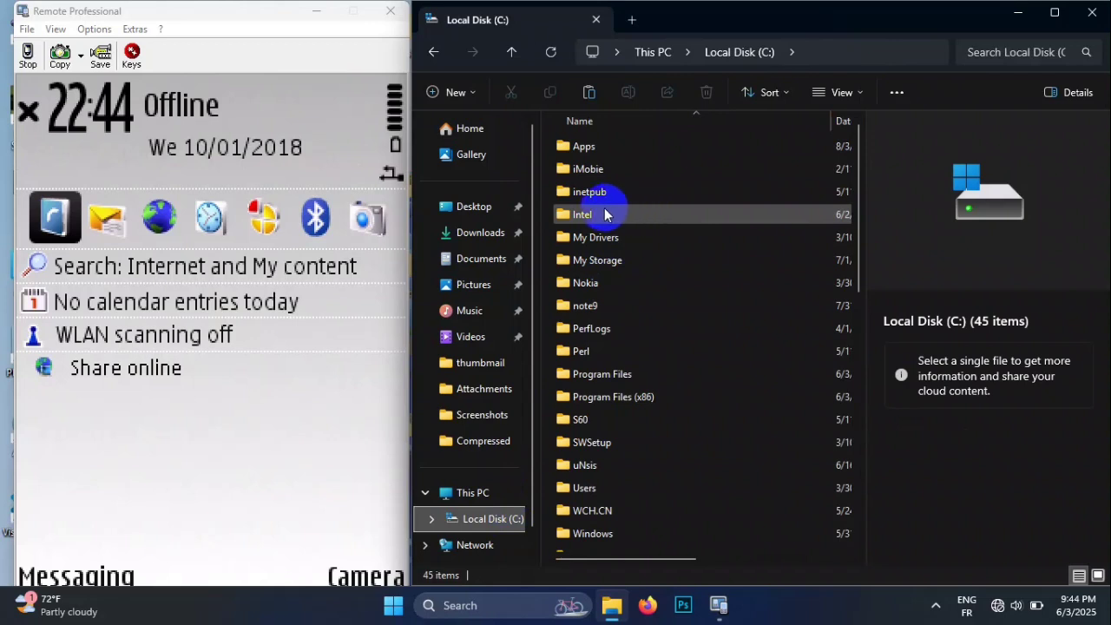
{"action": "left_click", "coordinate": [472, 494]}
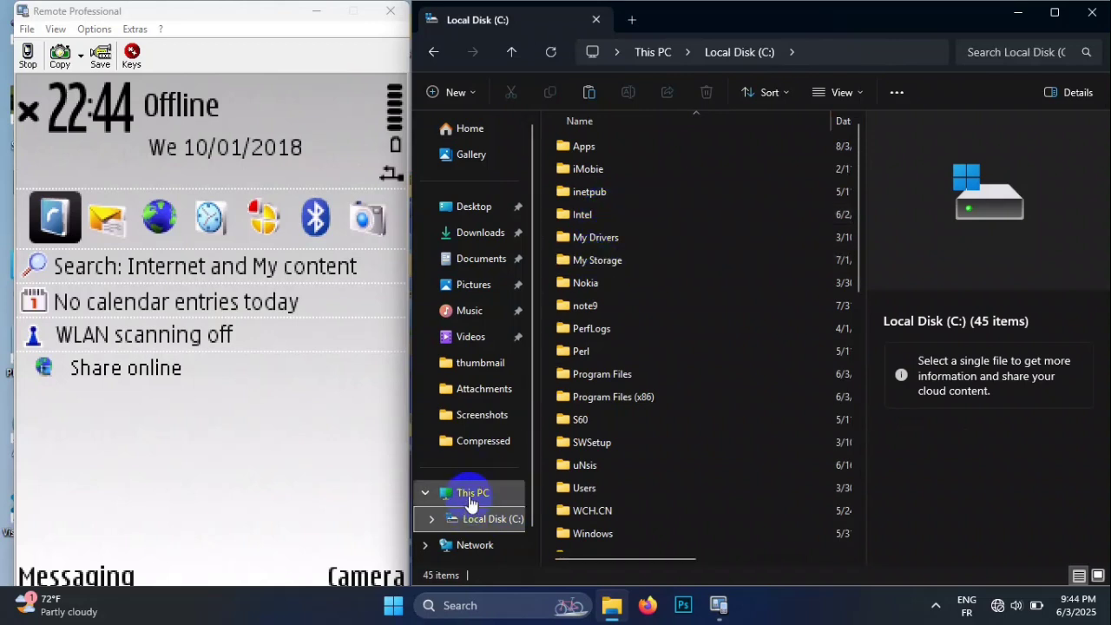
{"action": "left_click", "coordinate": [631, 206]}
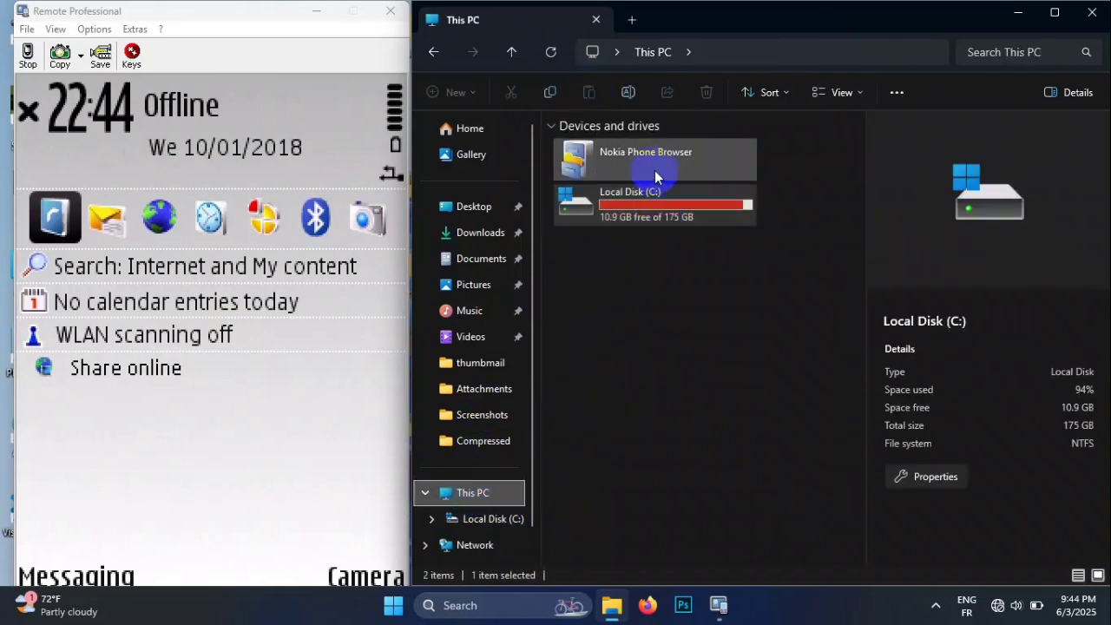
{"action": "double_click", "coordinate": [654, 172]}
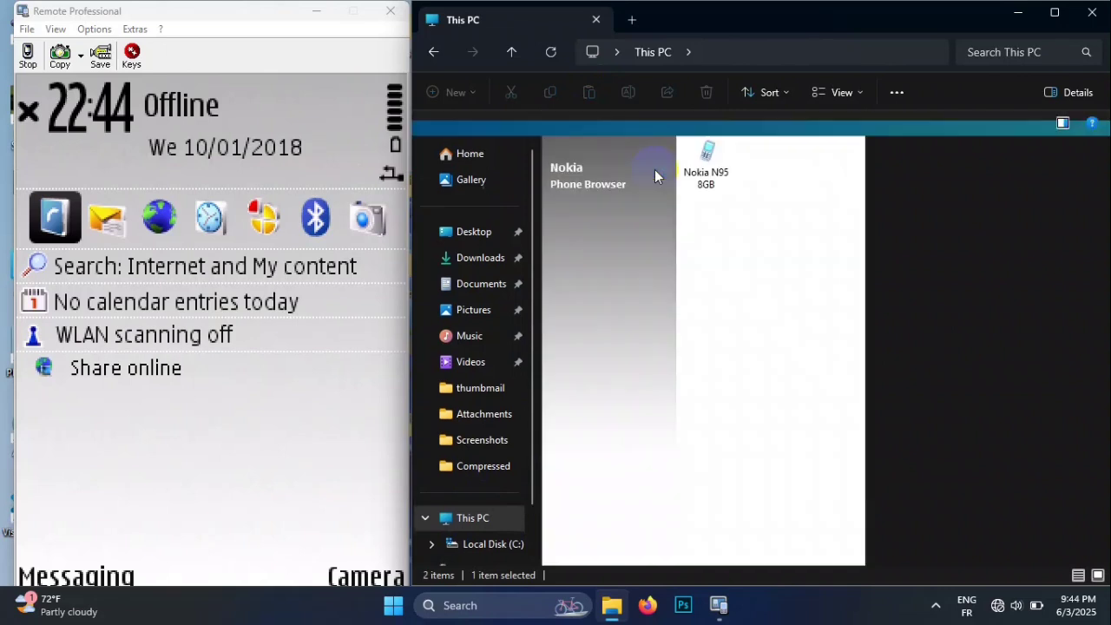
{"action": "left_click", "coordinate": [705, 177]}
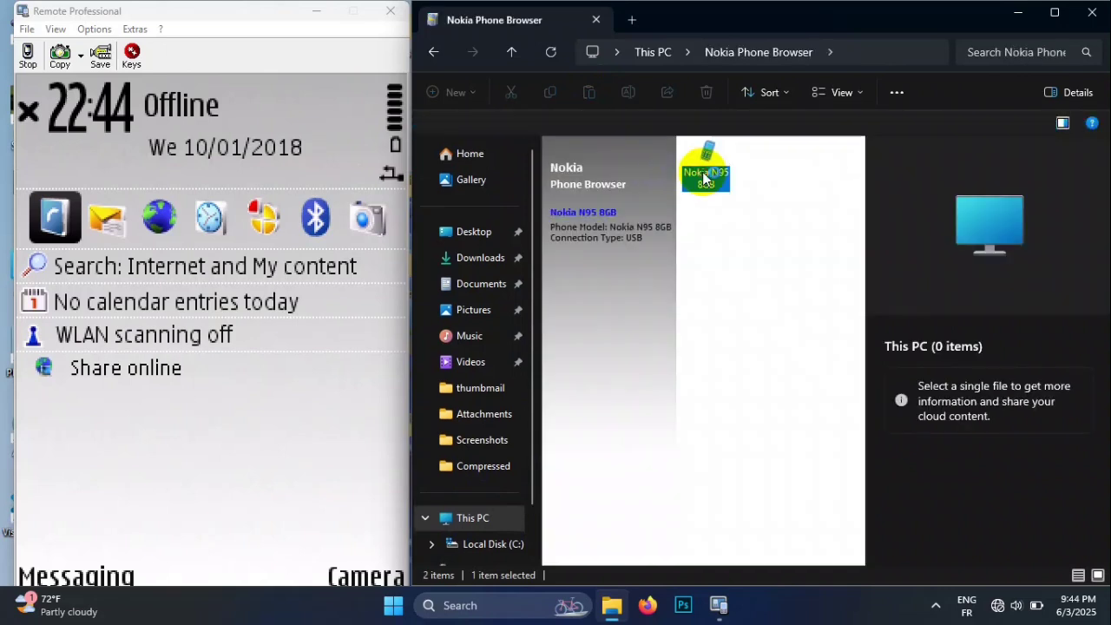
{"action": "double_click", "coordinate": [709, 182]}
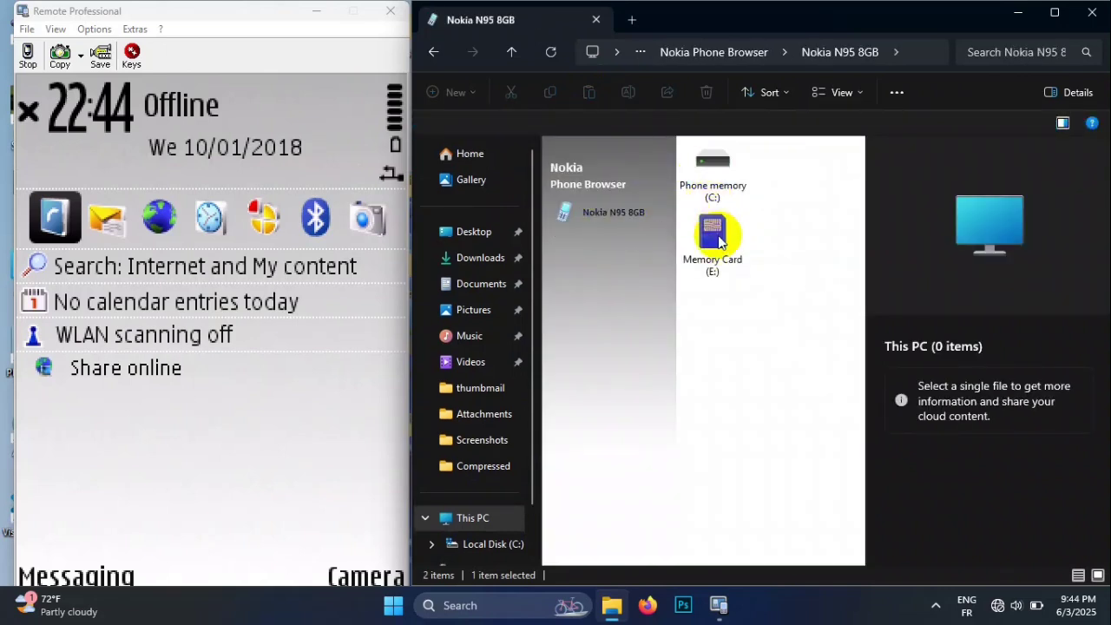
{"action": "double_click", "coordinate": [711, 248]}
Show the memory card's contents as Icons and paste the quake1 folder into the root of Memory Card (E:)
{"action": "right_click", "coordinate": [958, 272]}
{"action": "mouse_move", "coordinate": [997, 278]}
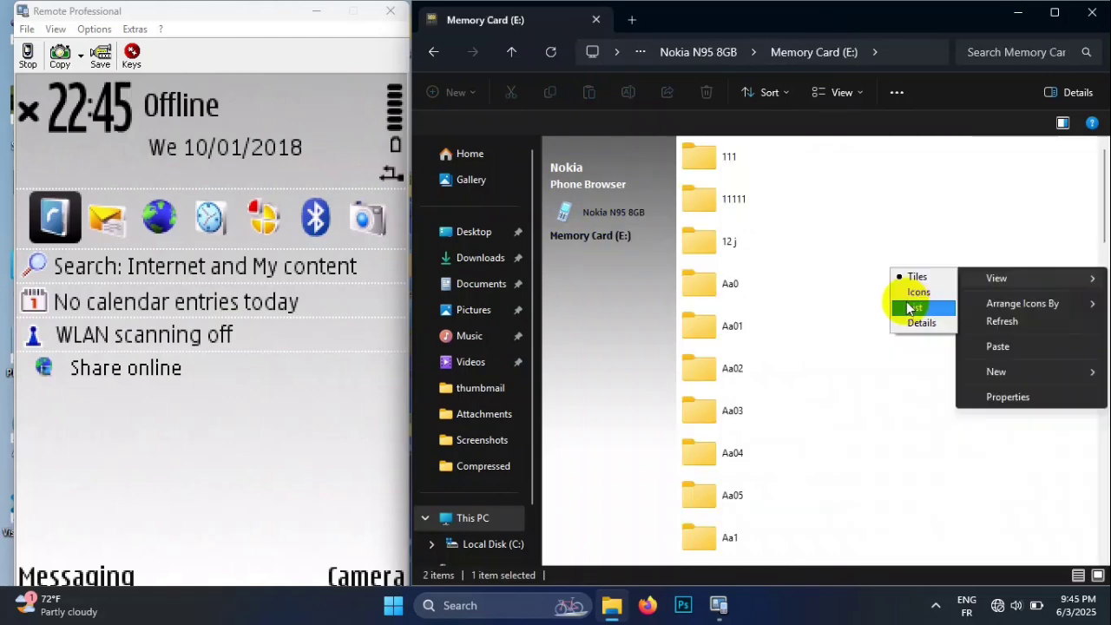
{"action": "left_click", "coordinate": [916, 293]}
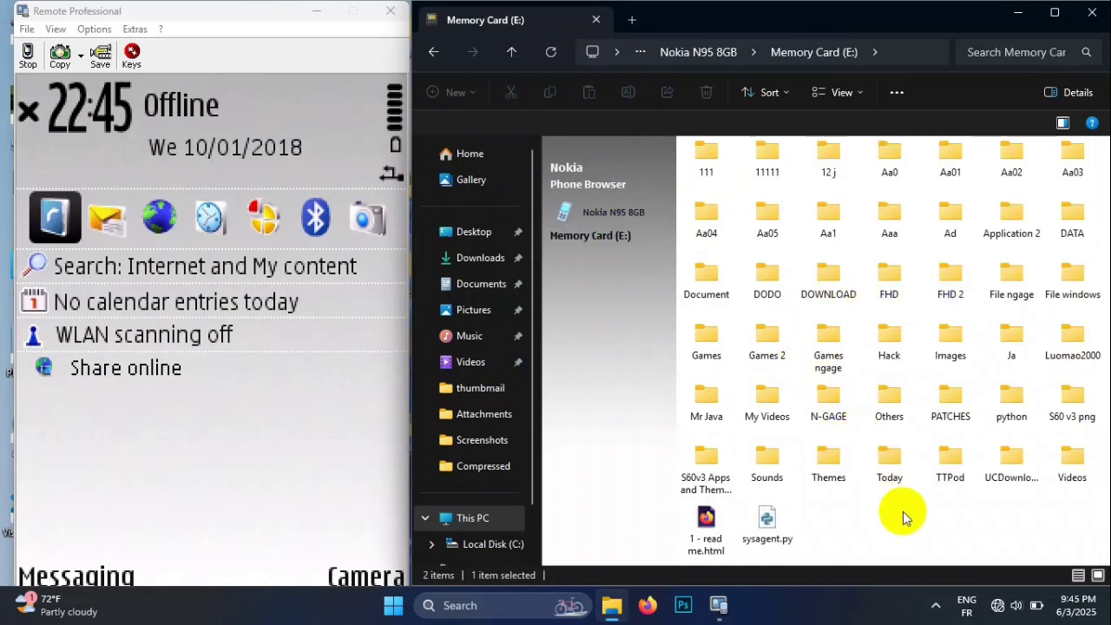
{"action": "right_click", "coordinate": [858, 511]}
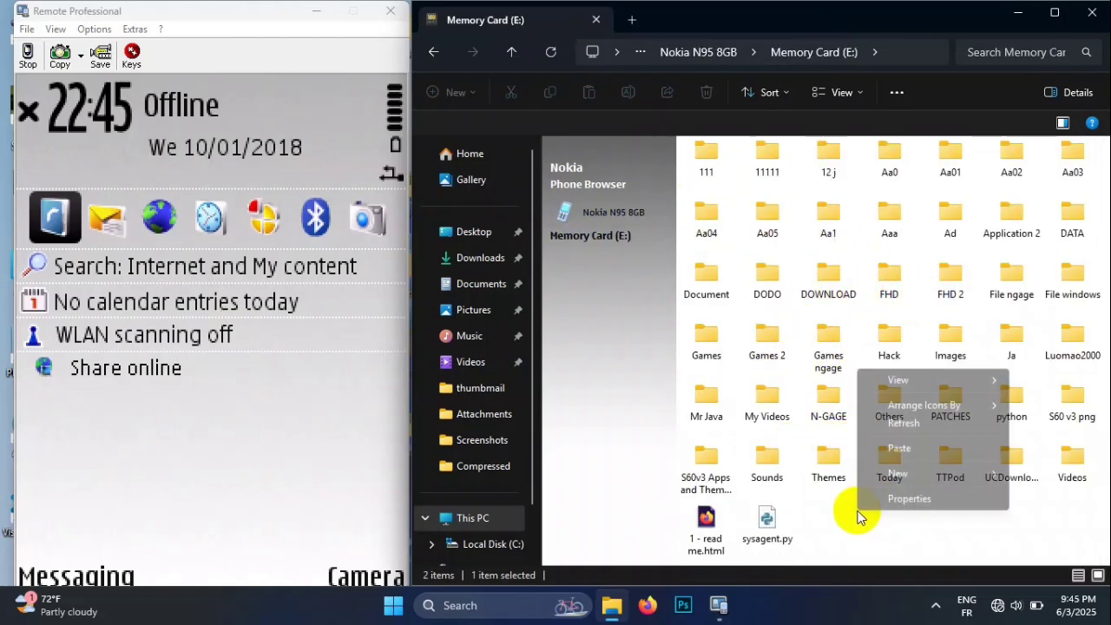
{"action": "left_click", "coordinate": [901, 449]}
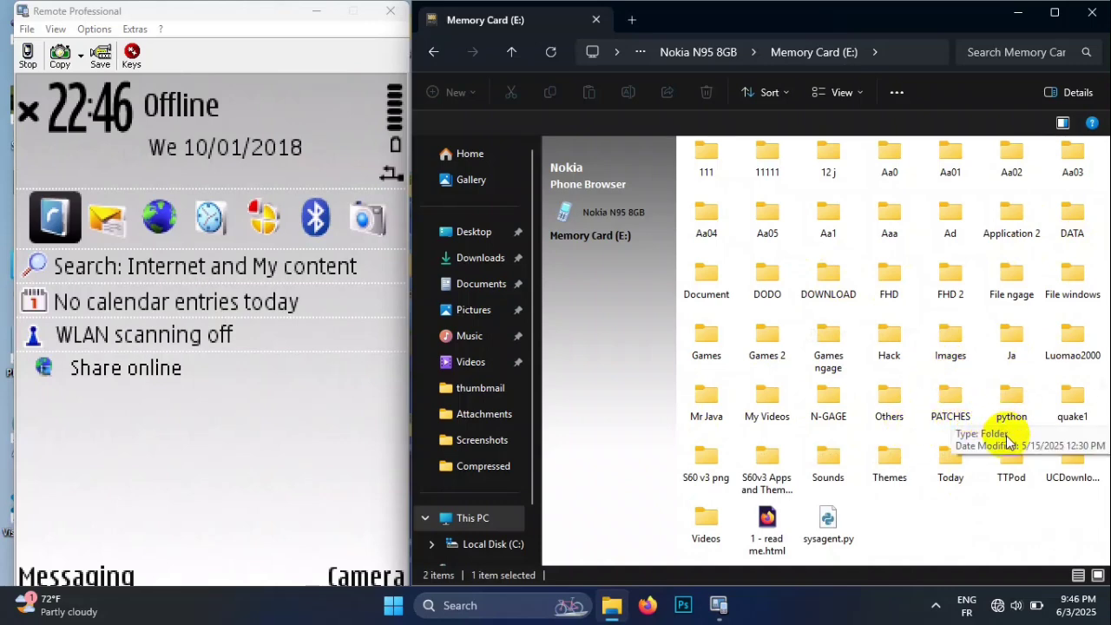
Check the contents of the transferred quake1 folder and its id1 subfolder, and return to the root of Memory Card (E:)
{"action": "left_click", "coordinate": [1073, 401]}
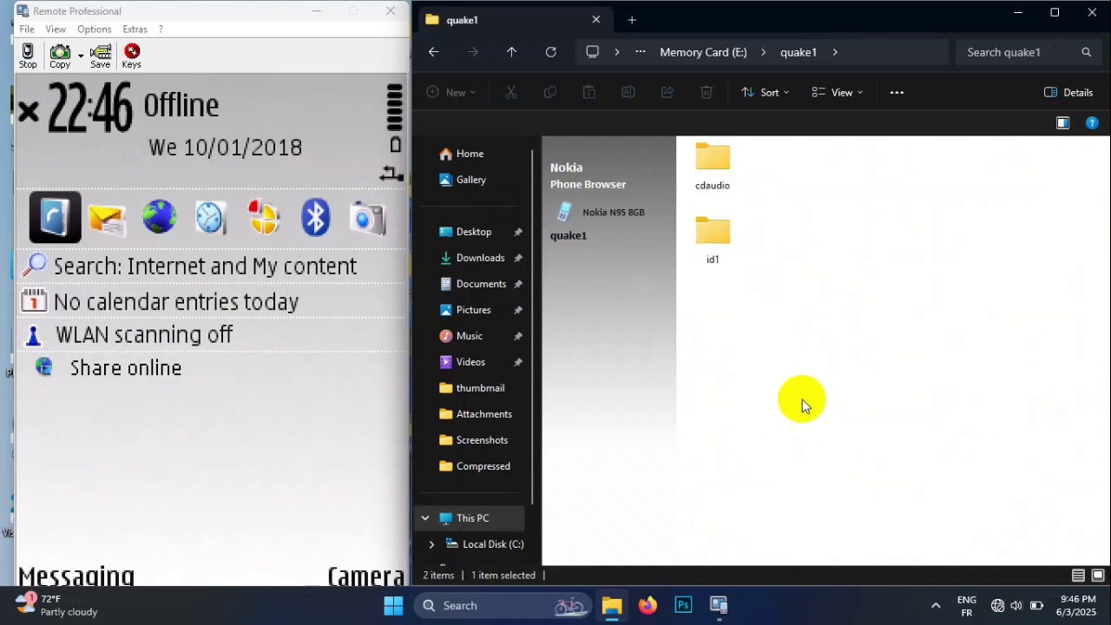
{"action": "left_click", "coordinate": [713, 248]}
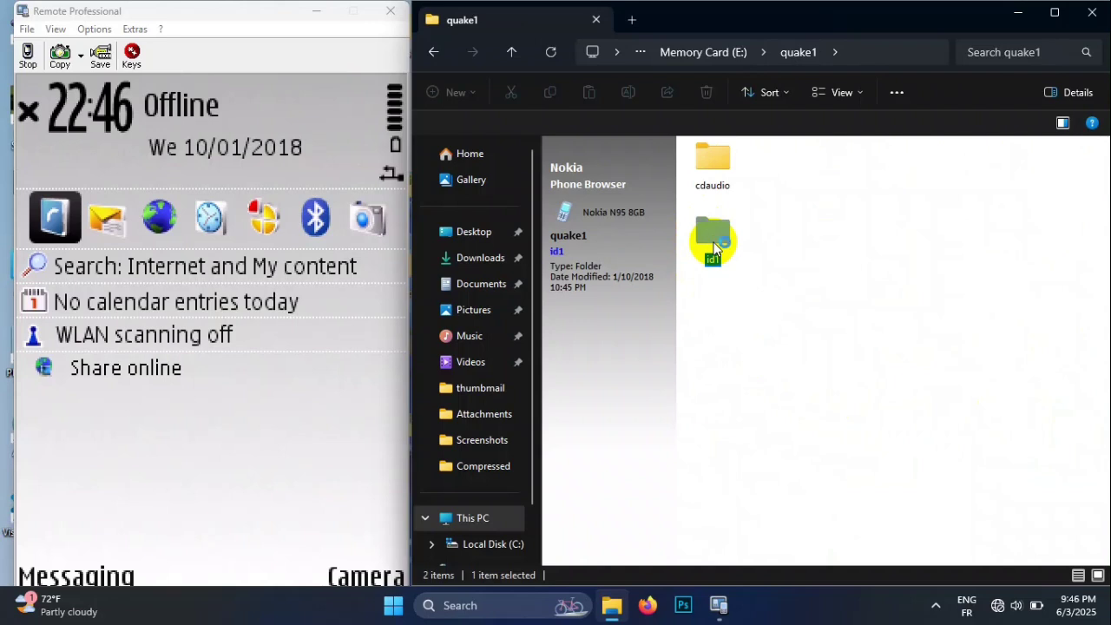
{"action": "double_click", "coordinate": [714, 248]}
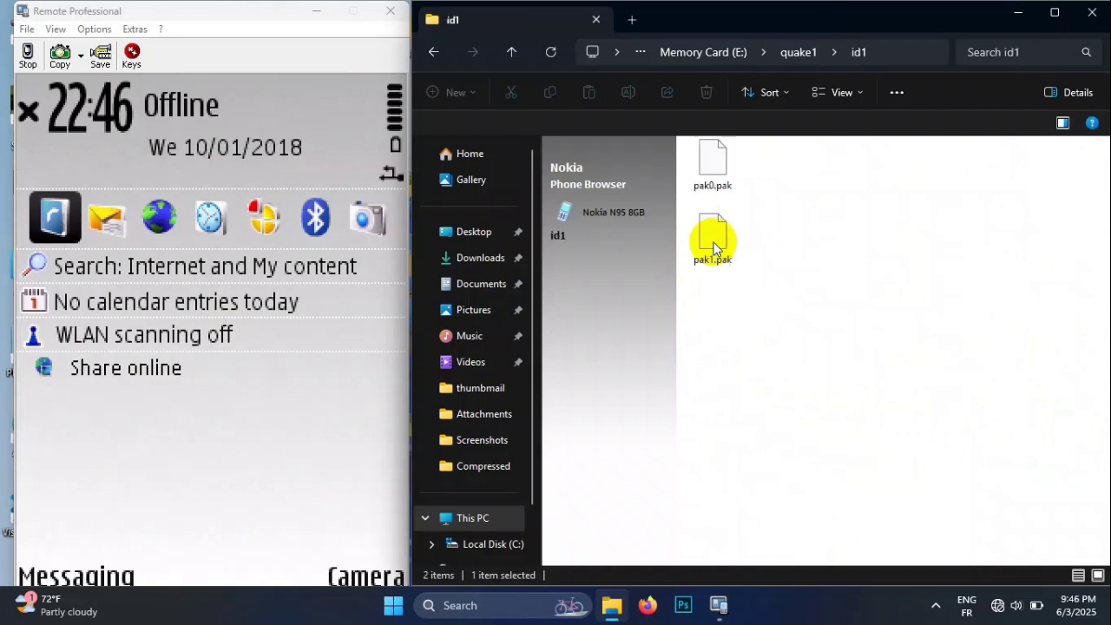
{"action": "left_click", "coordinate": [513, 52]}
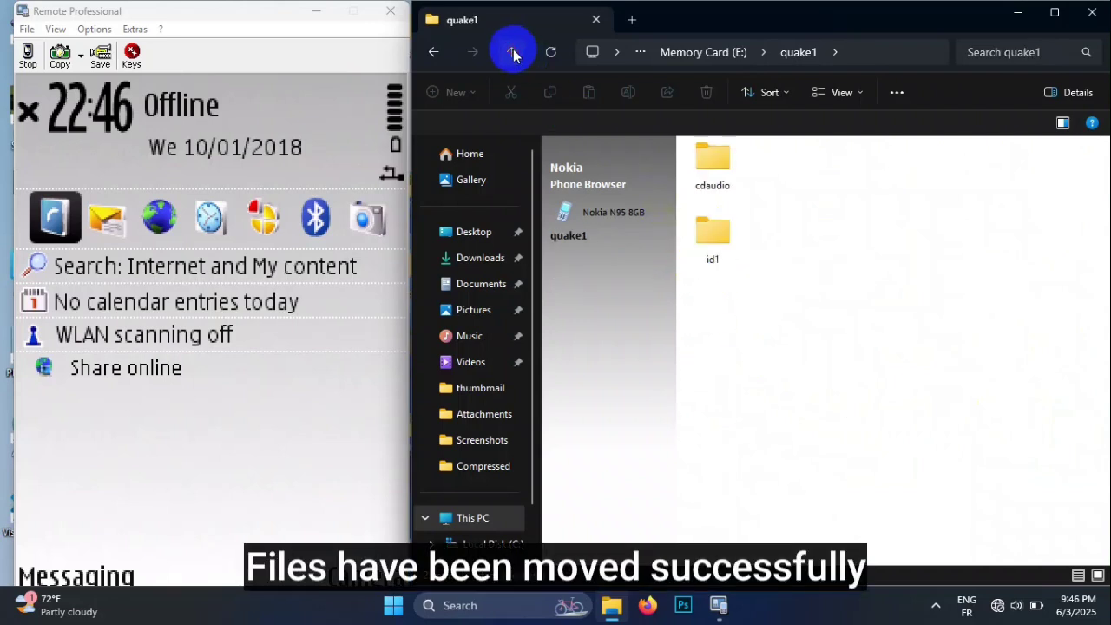
{"action": "left_click", "coordinate": [514, 52]}
{"action": "left_click", "coordinate": [514, 52]}
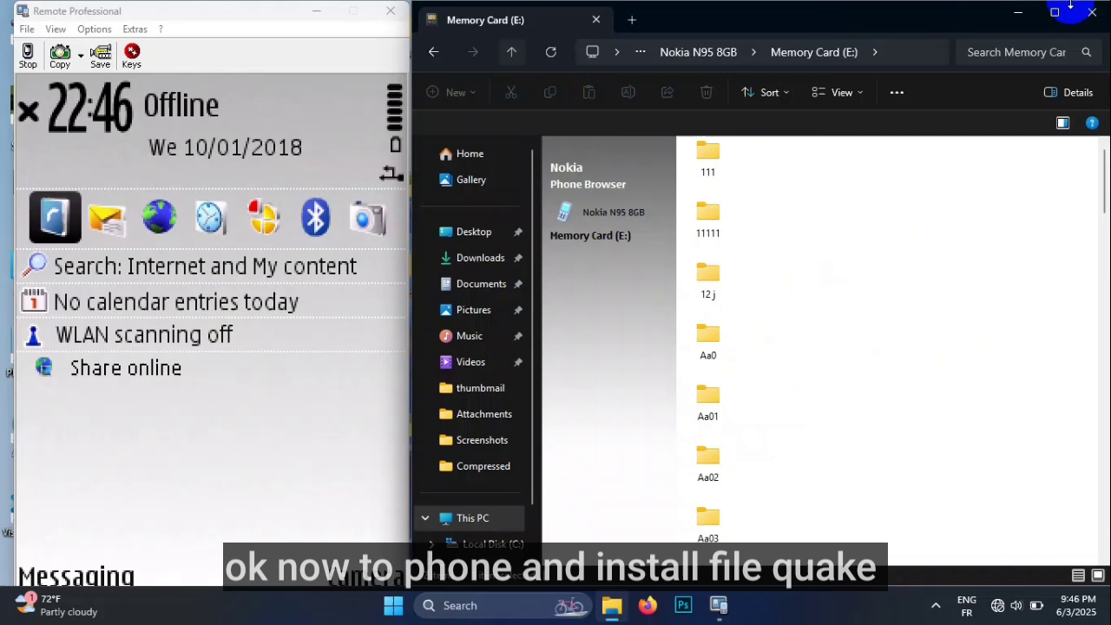
Minimize the Memory Card (E:) window and move the Remote Professional window to the middle of the desktop
{"action": "left_click", "coordinate": [1015, 15]}
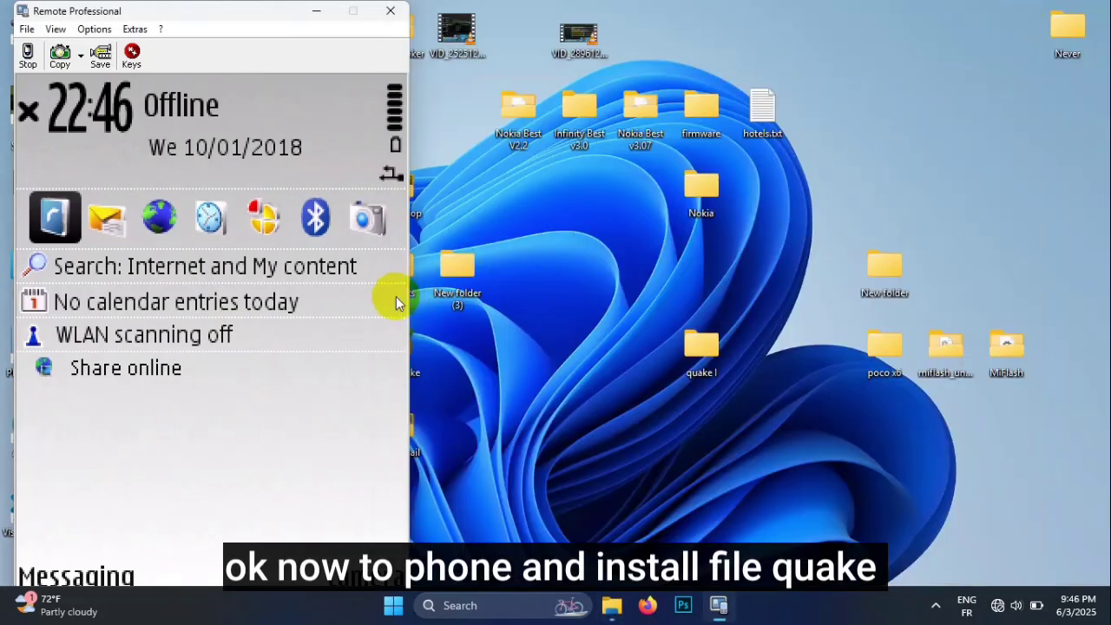
{"action": "left_click_drag", "start_coordinate": [252, 8], "coordinate": [602, 6]}
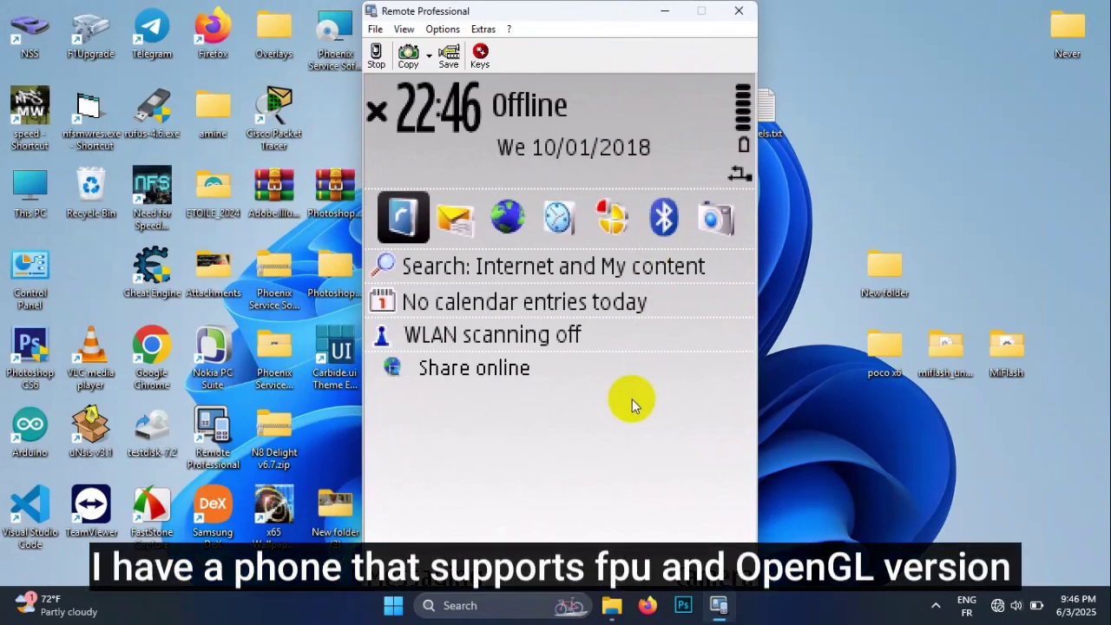
{"action": "key", "text": "Down"}
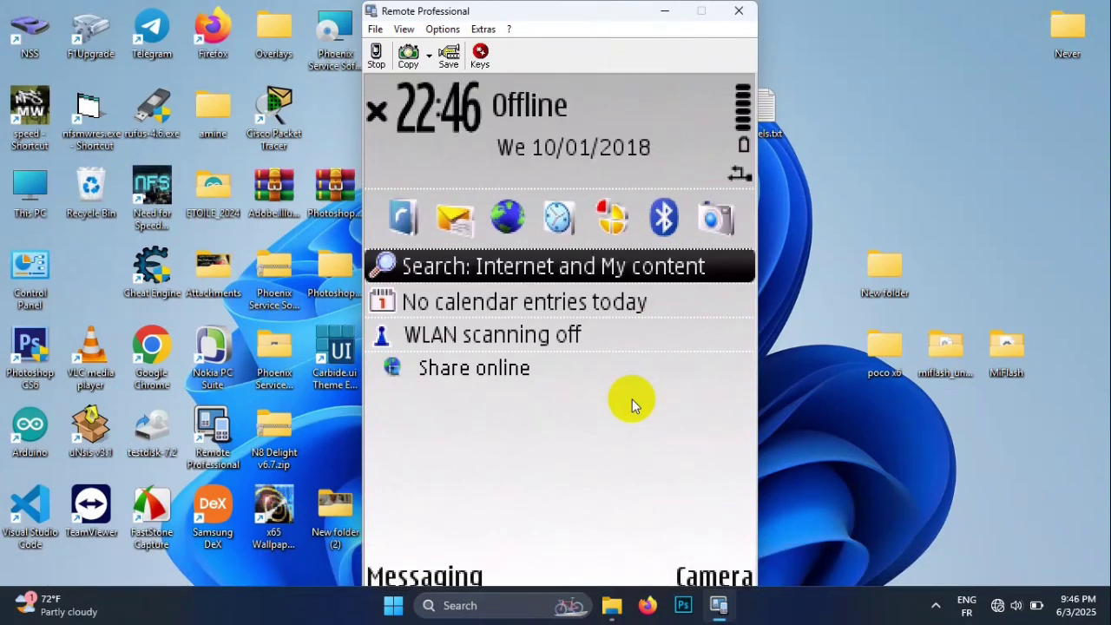
Open the phone's Applications folder and launch the file manager
{"action": "key", "text": "Home"}
{"action": "key", "text": "Down"}
{"action": "key", "text": "Down"}
{"action": "key", "text": "Left"}
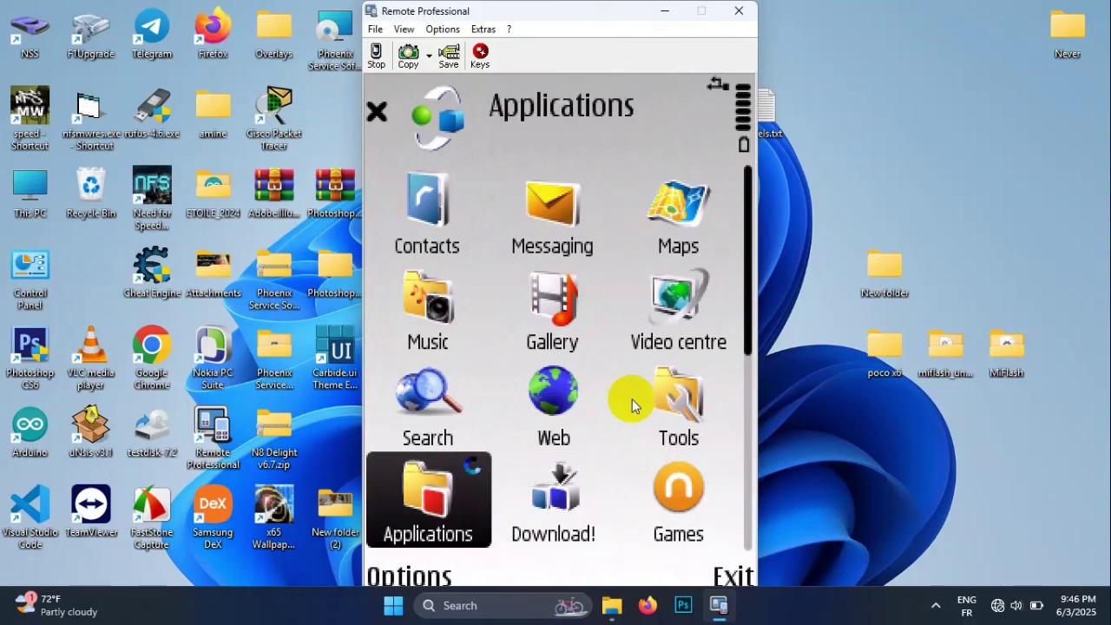
{"action": "key", "text": "Return"}
{"action": "key", "text": "Up"}
{"action": "key", "text": "Return"}
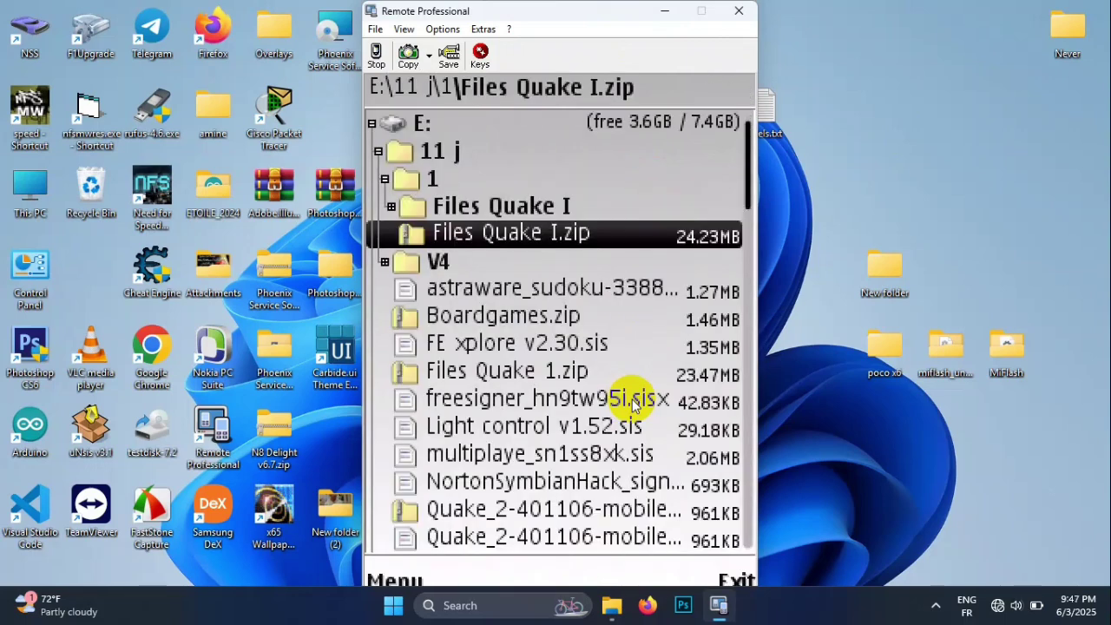
Expand the Files Quake I folder under E:\11 j\1 and open the archive 4 - GL Quake v1.05.zip
{"action": "key", "text": "Up"}
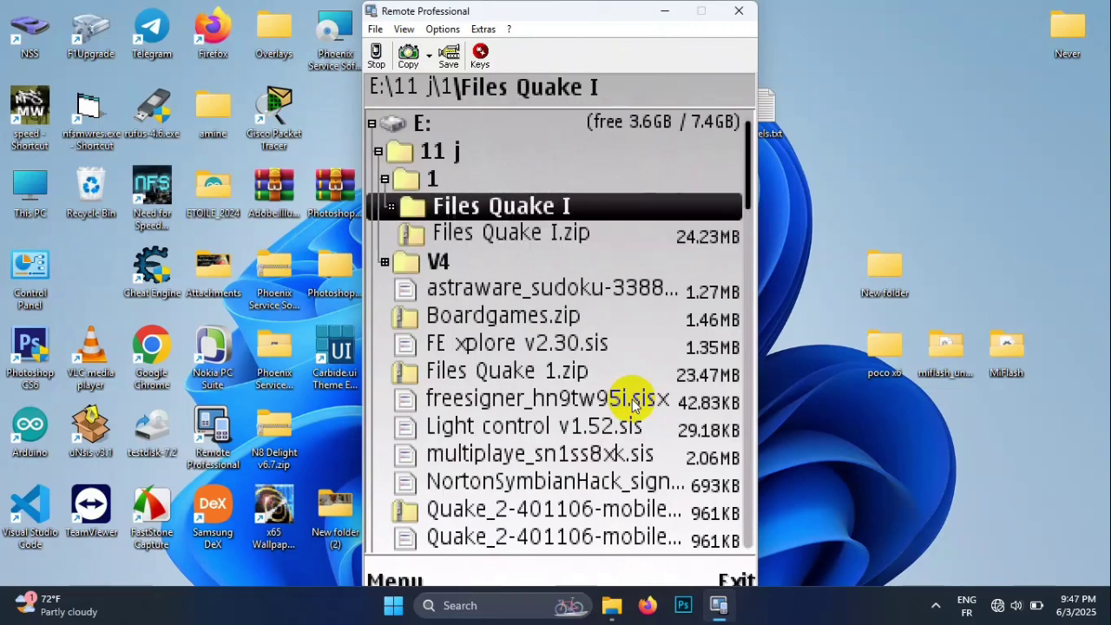
{"action": "key", "text": "Return"}
{"action": "key", "text": "Down"}
{"action": "key", "text": "Down"}
{"action": "key", "text": "Down"}
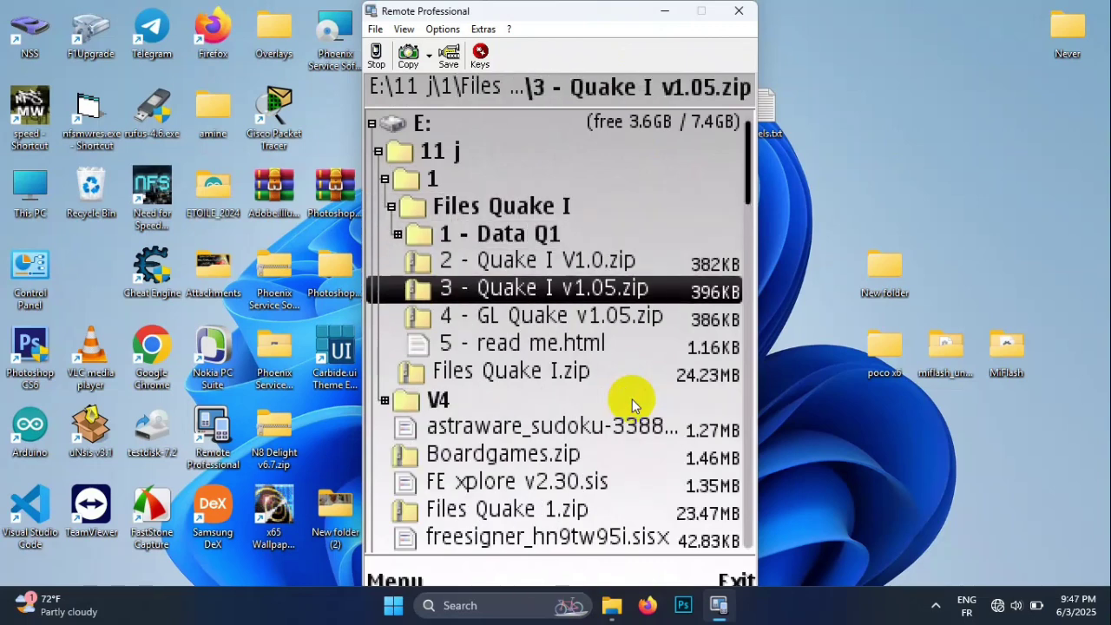
{"action": "key", "text": "Down"}
{"action": "key", "text": "Return"}
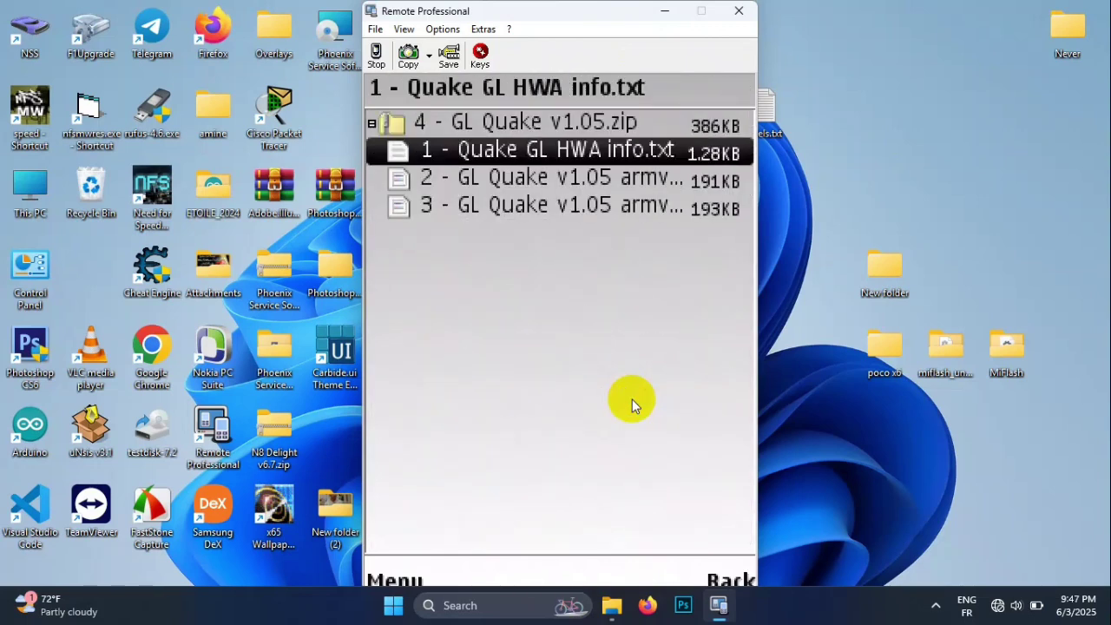
Extract 2 - GL Quake v1.05 armv6 fpu.sisx to the temp folder and open it with the system installer
{"action": "key", "text": "Down"}
{"action": "key", "text": "Down"}
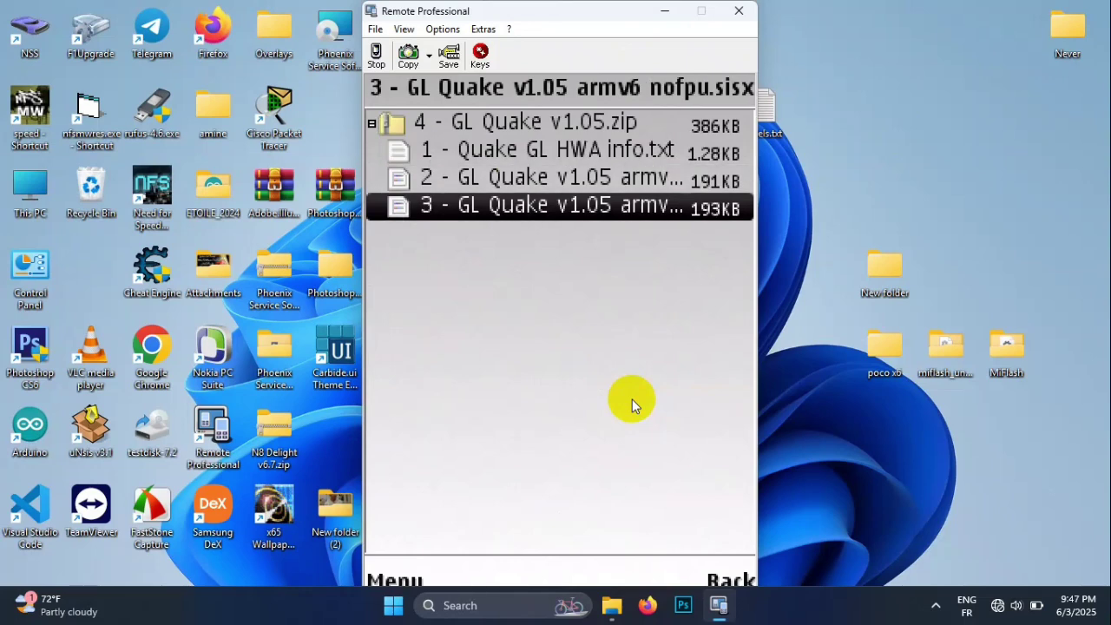
{"action": "key", "text": "Up"}
{"action": "key", "text": "Return"}
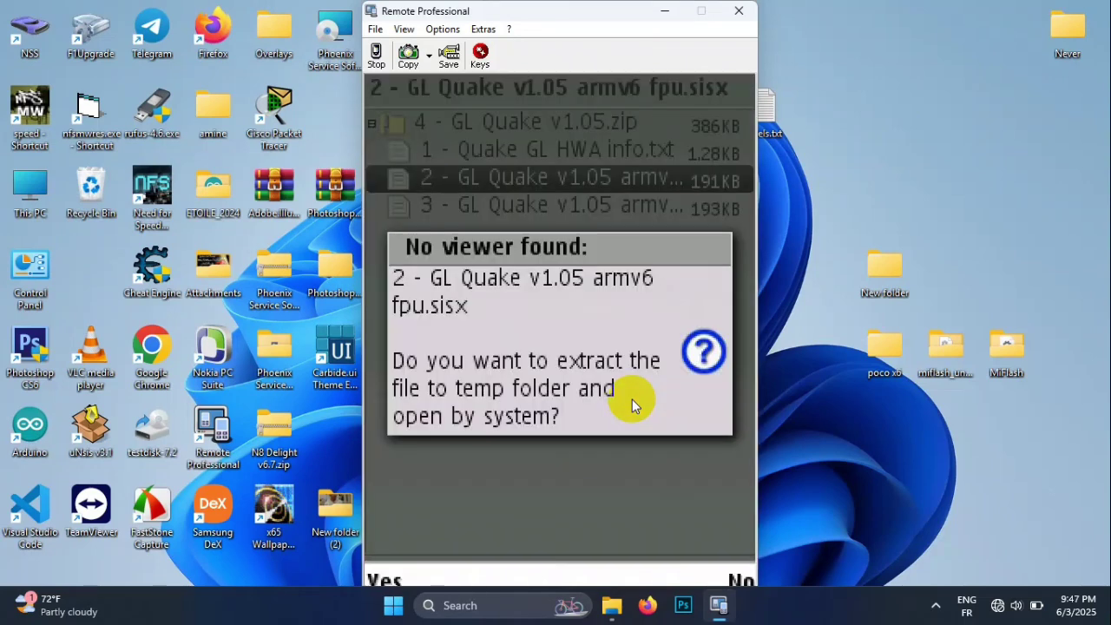
{"action": "key", "text": "Return"}
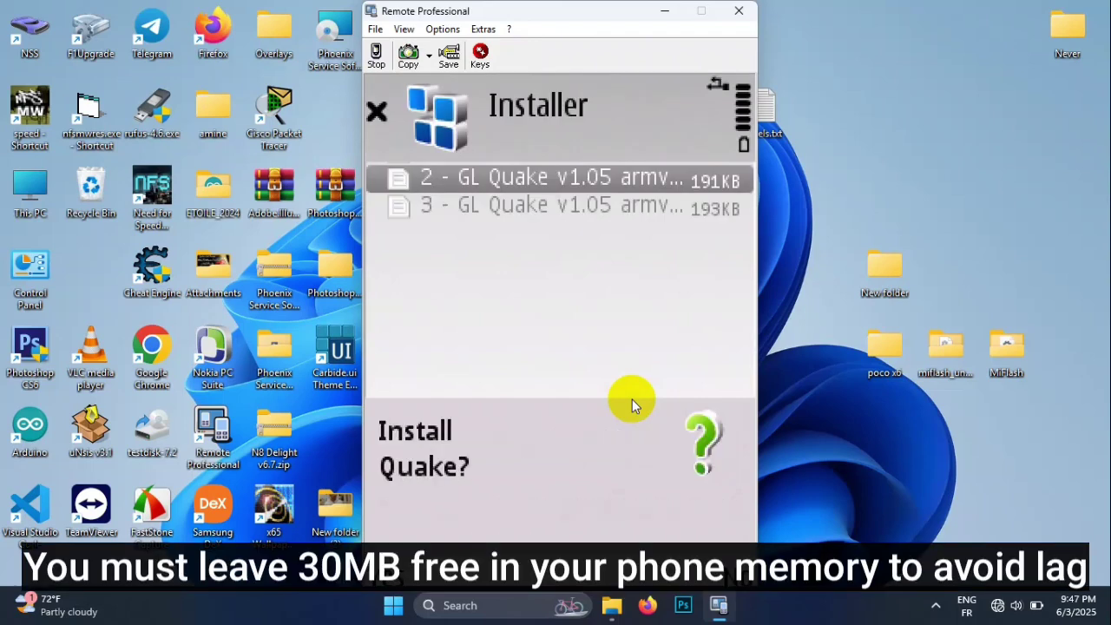
Confirm the installation of Quake 1.05 and continue past its details to install it on the phone
{"action": "key", "text": "Return"}
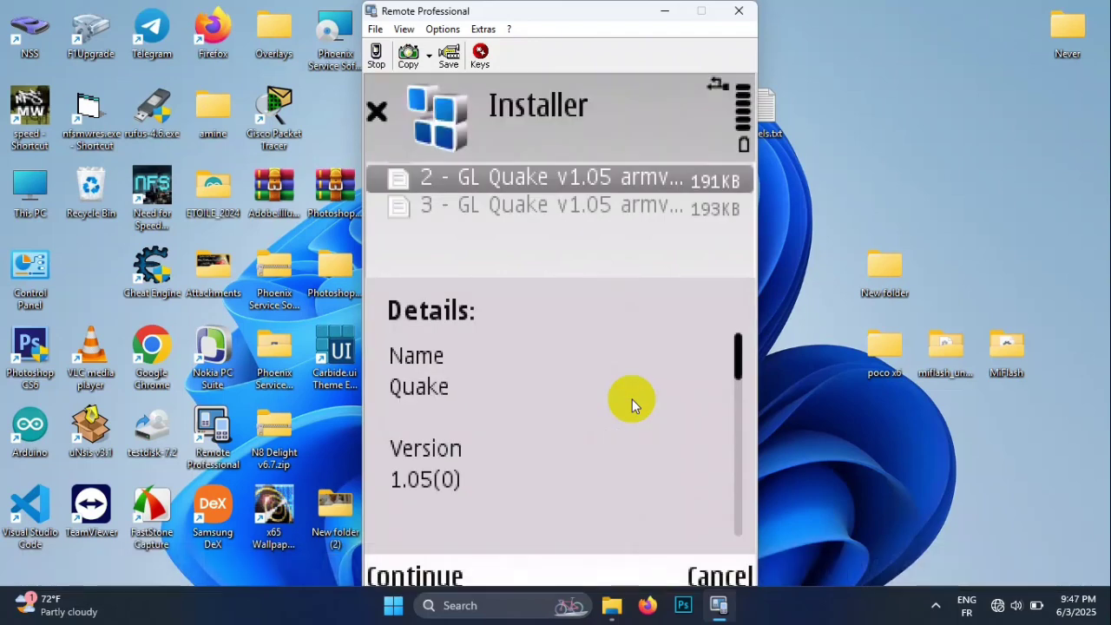
{"action": "key", "text": "Return"}
{"action": "key", "text": "Return"}
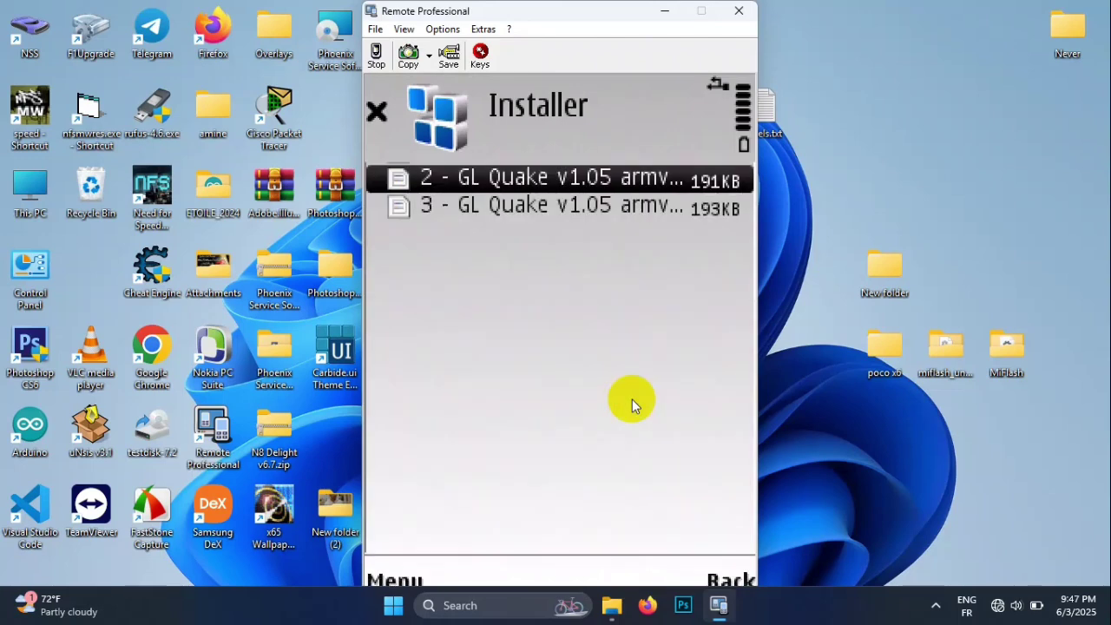
{"action": "key", "text": "Return"}
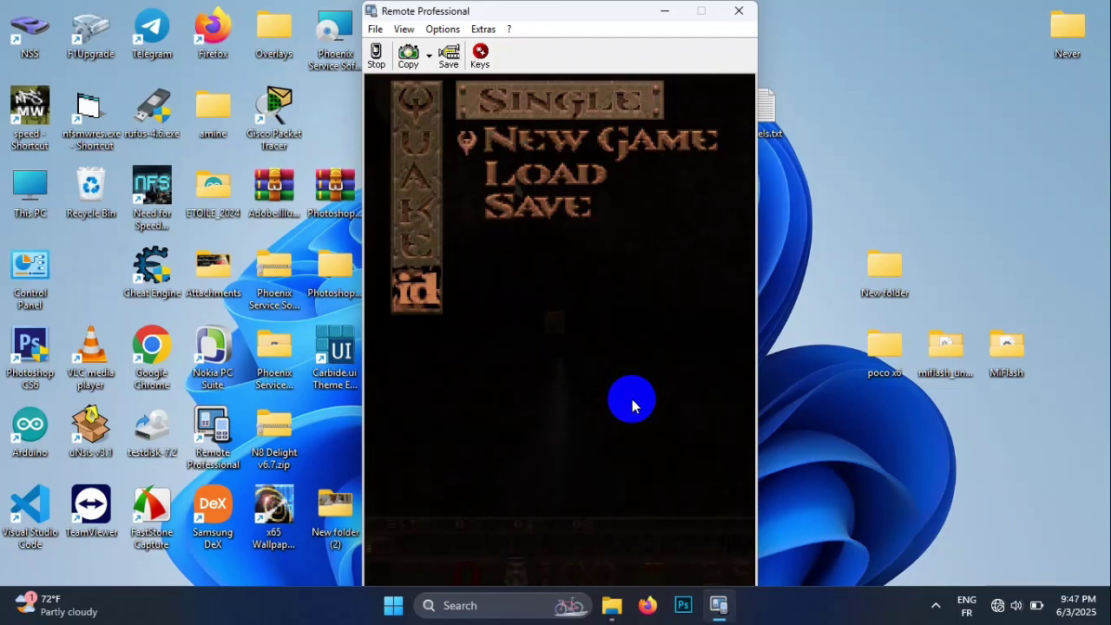
Go back to Quake's main menu and lower Sound Volume to near its minimum in the Options
{"action": "key", "text": "Escape"}
{"action": "key", "text": "Down"}
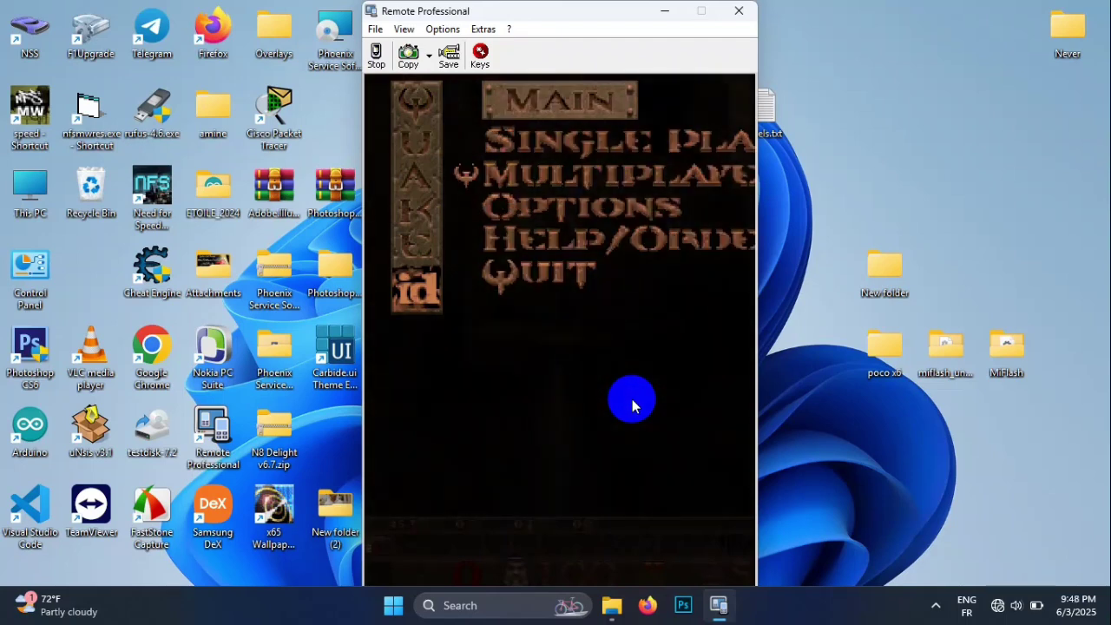
{"action": "key", "text": "Down"}
{"action": "key", "text": "Return"}
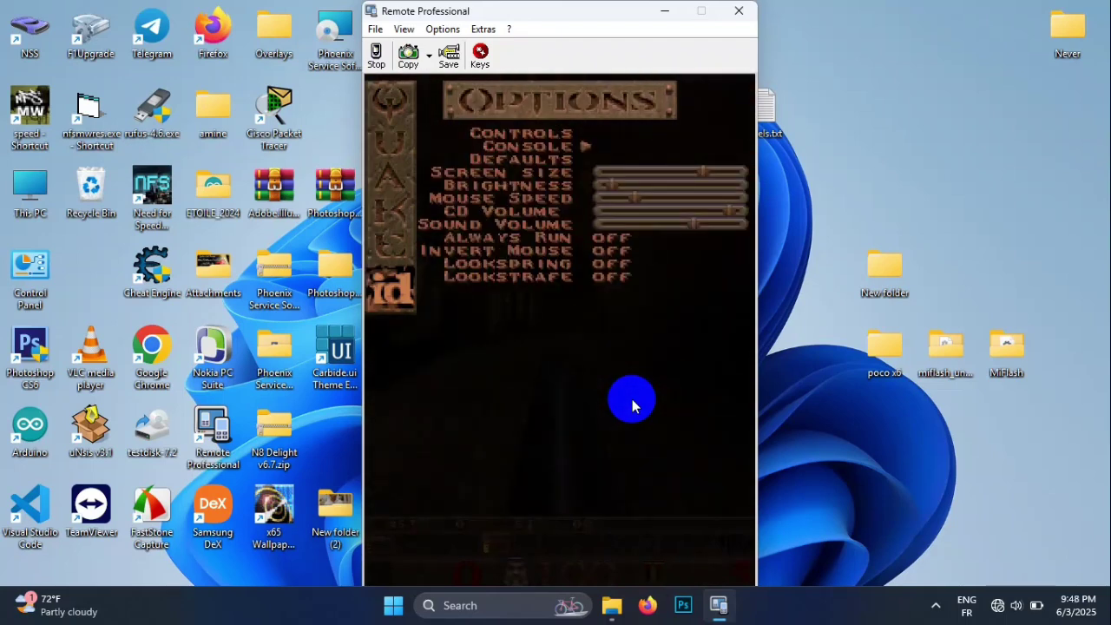
{"action": "key", "text": "Down"}
{"action": "key", "text": "Down"}
{"action": "key", "text": "Down"}
{"action": "key", "text": "Down"}
{"action": "key", "text": "Down"}
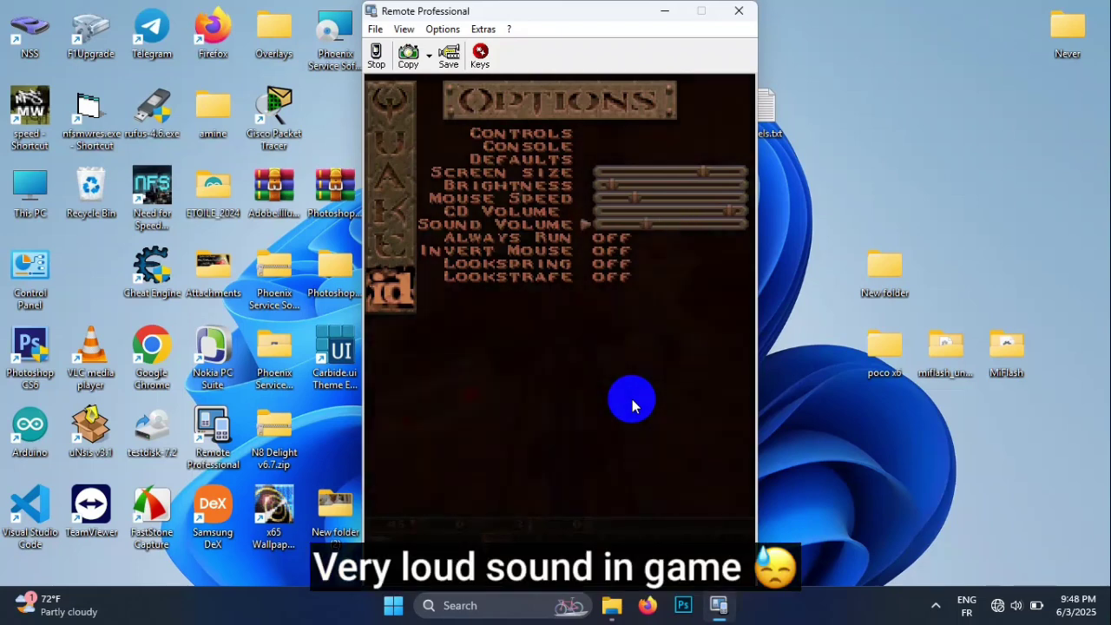
{"action": "key", "text": "Left"}
{"action": "key", "text": "Left"}
{"action": "key", "text": "Left"}
{"action": "key", "text": "Left"}
{"action": "key", "text": "Left"}
{"action": "key", "text": "Left"}
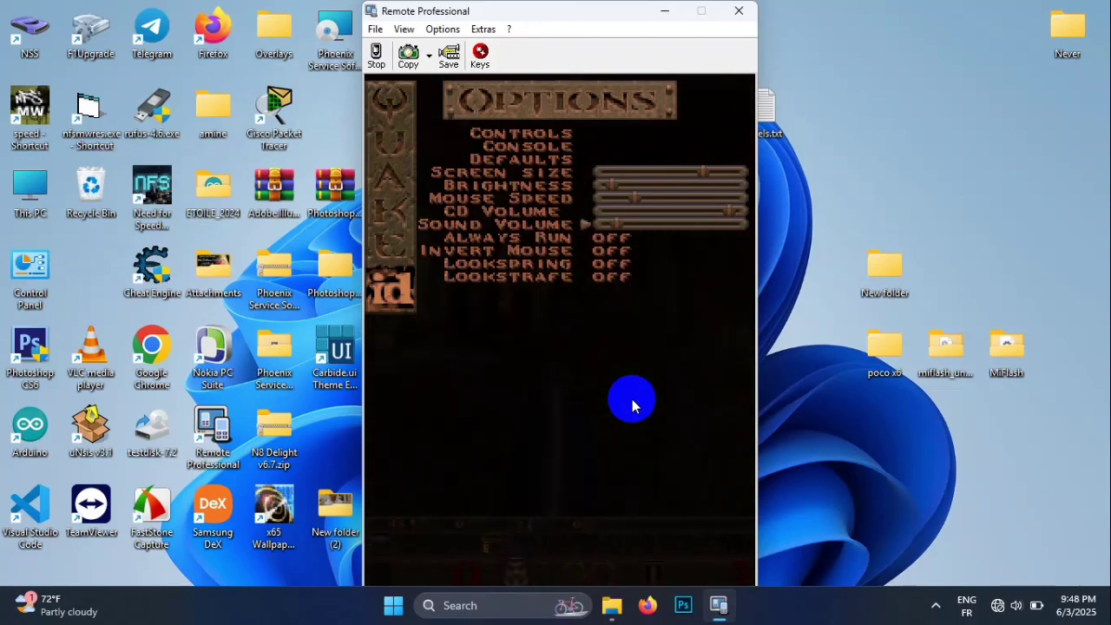
Leave the Options and start a new single-player game
{"action": "key", "text": "Escape"}
{"action": "key", "text": "Return"}
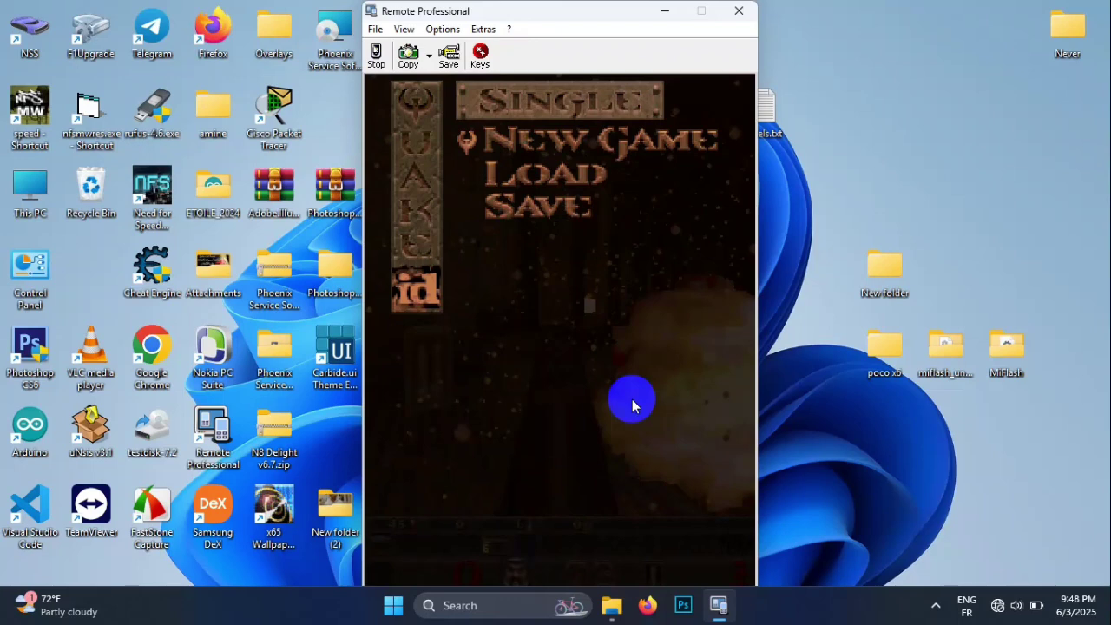
{"action": "key", "text": "Return"}
{"action": "key", "text": "Return"}
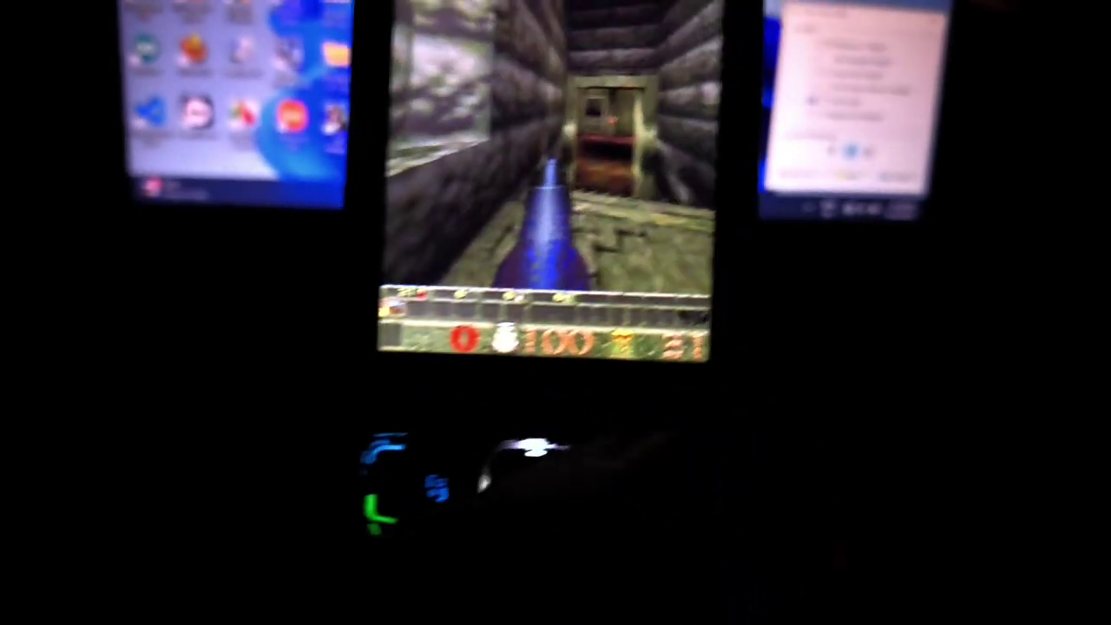
{"action": "key", "text": "Escape"}
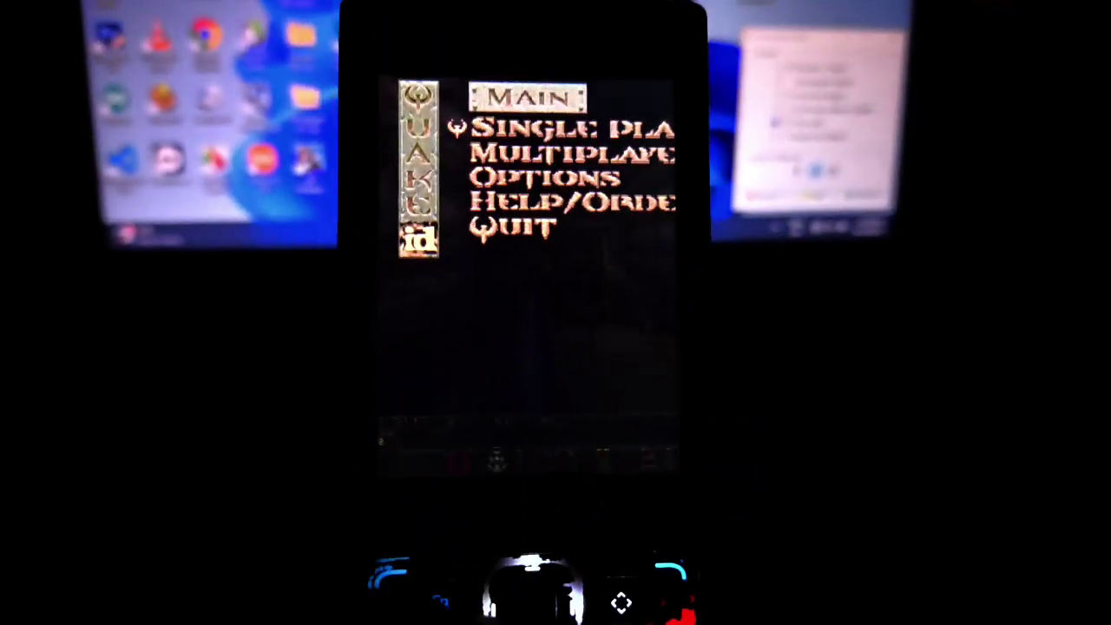
{"action": "key", "text": "Down"}
{"action": "key", "text": "Down"}
{"action": "key", "text": "Return"}
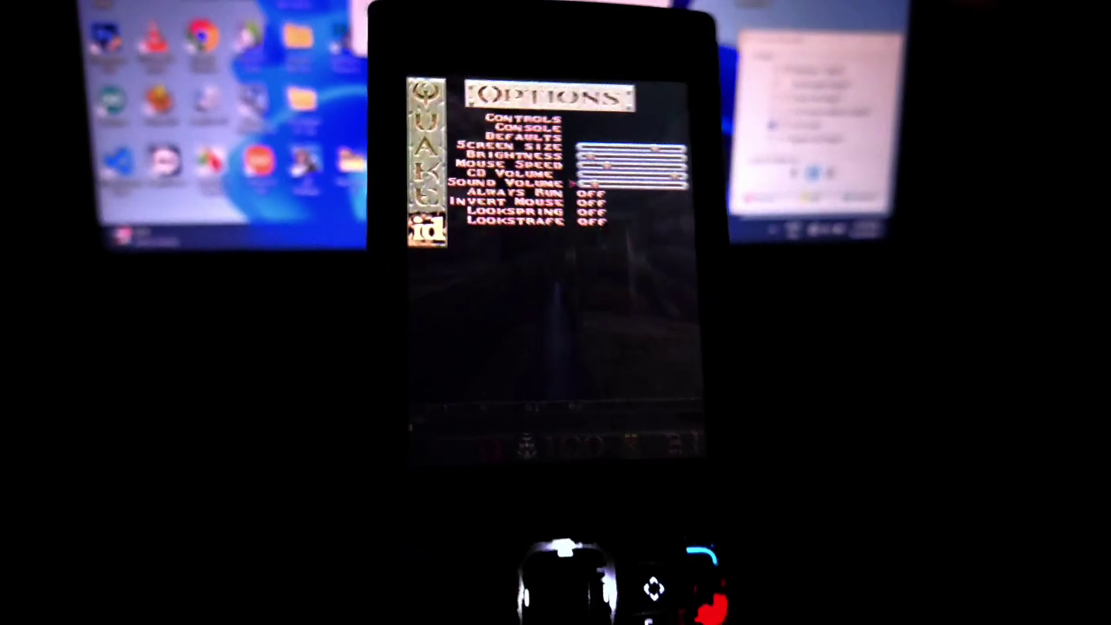
{"action": "key", "text": "Down"}
{"action": "key", "text": "Down"}
{"action": "key", "text": "Down"}
{"action": "key", "text": "Down"}
{"action": "key", "text": "Down"}
{"action": "key", "text": "Down"}
{"action": "key", "text": "Down"}
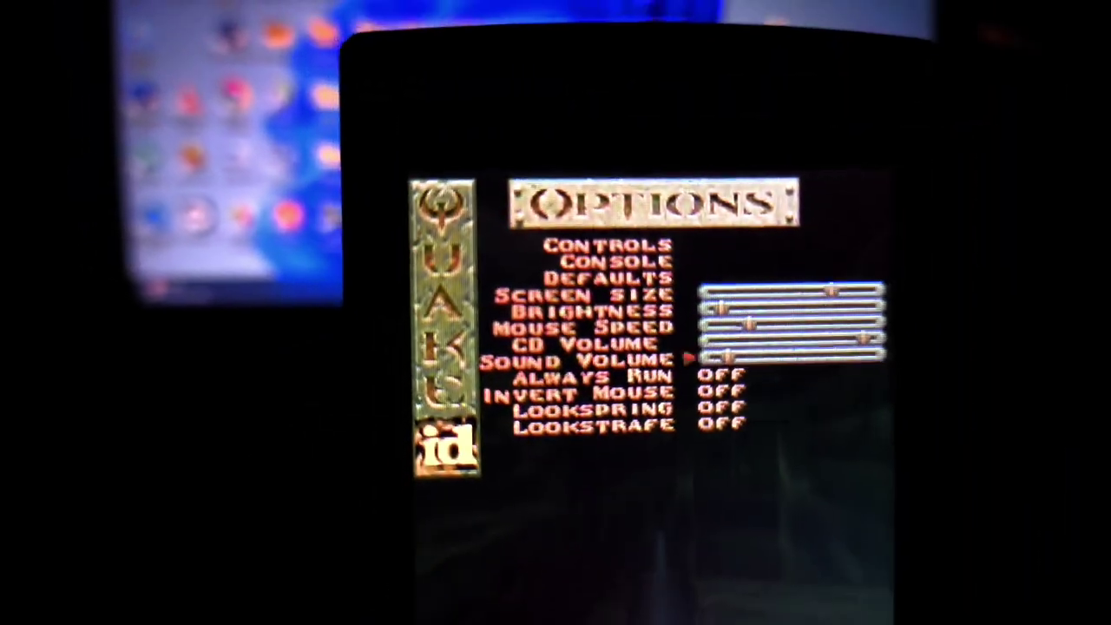
{"action": "key", "text": "Up"}
{"action": "key", "text": "Up"}
{"action": "key", "text": "Up"}
{"action": "key", "text": "Up"}
{"action": "key", "text": "Up"}
{"action": "key", "text": "Up"}
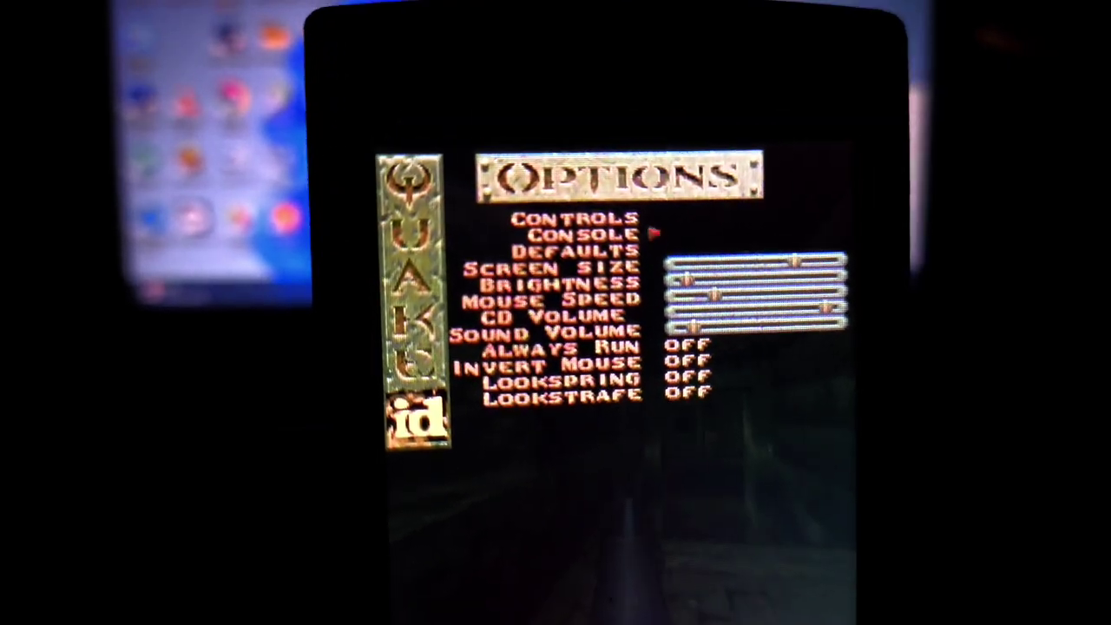
{"action": "key", "text": "Up"}
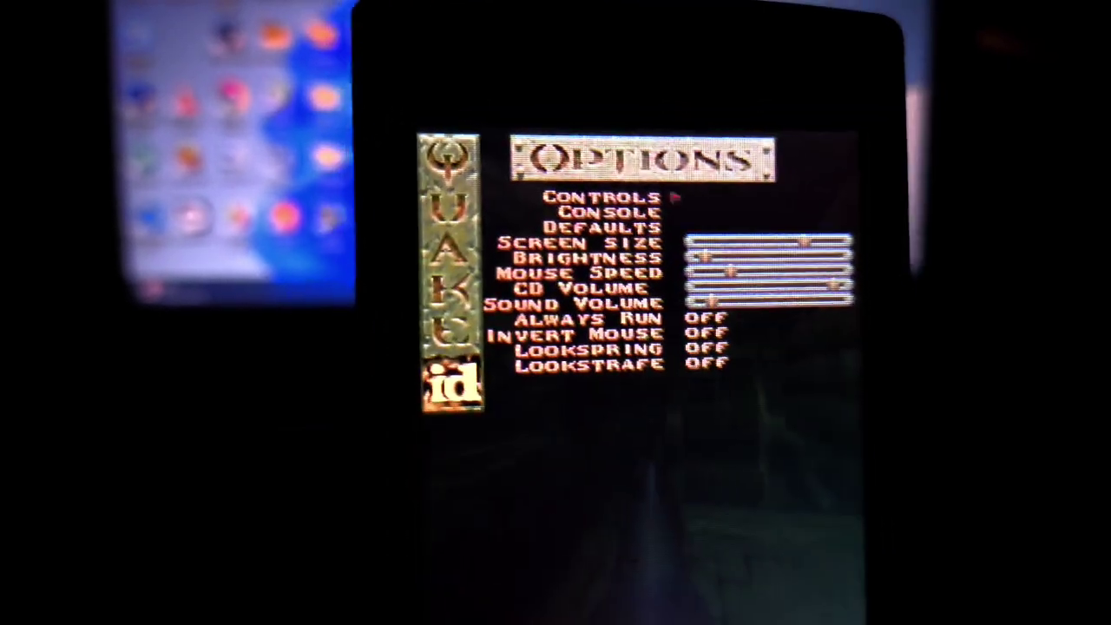
{"action": "key", "text": "Return"}
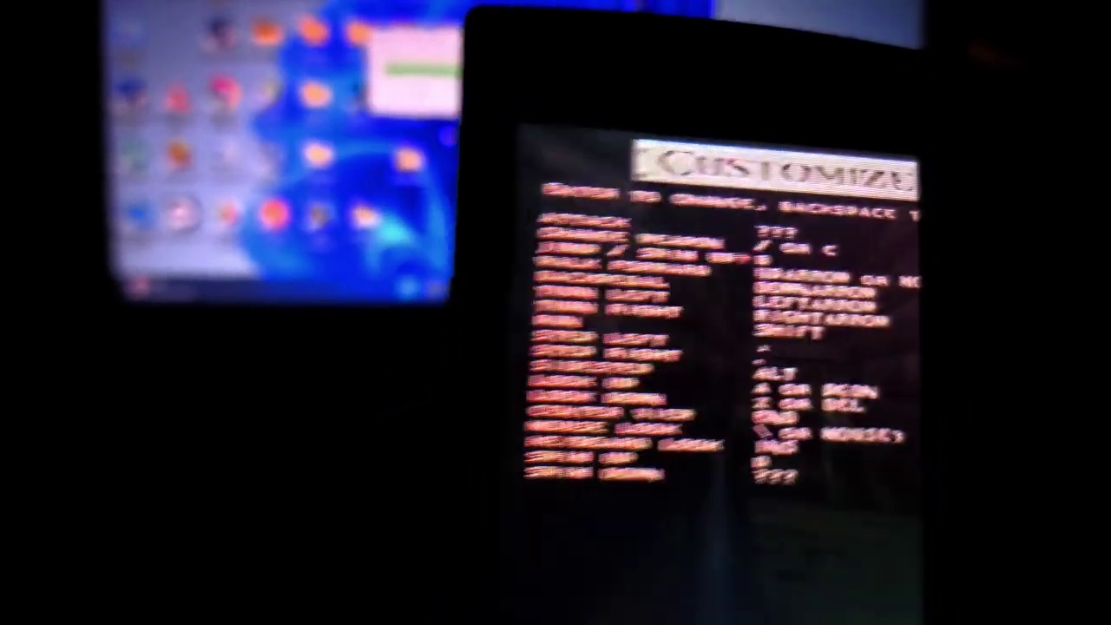
{"action": "key", "text": "Escape"}
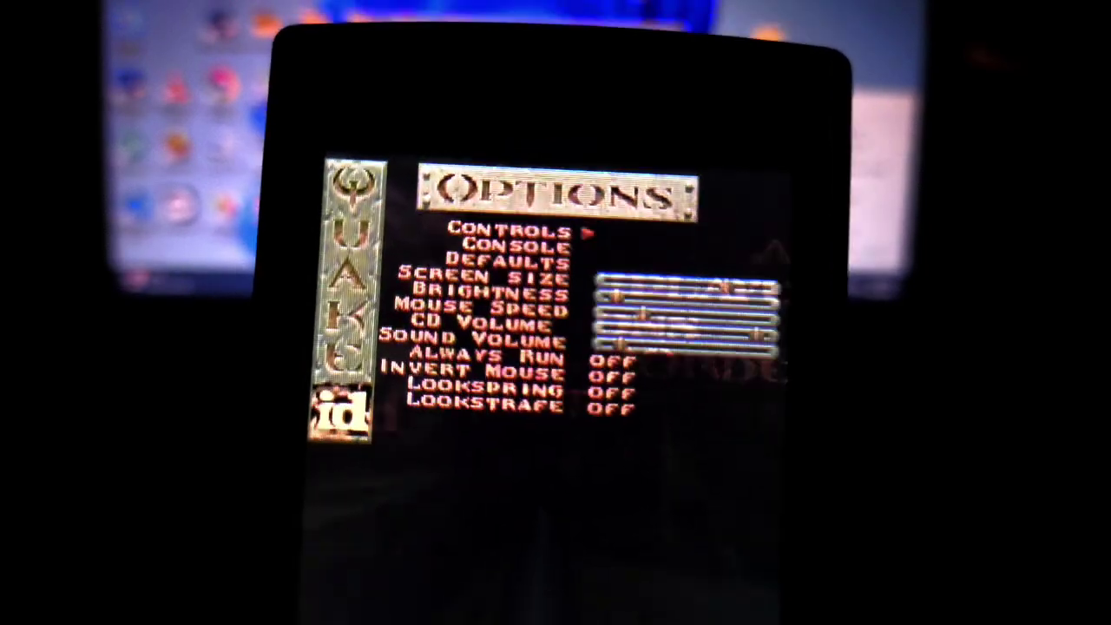
{"action": "key", "text": "Escape"}
{"action": "key", "text": "Escape"}
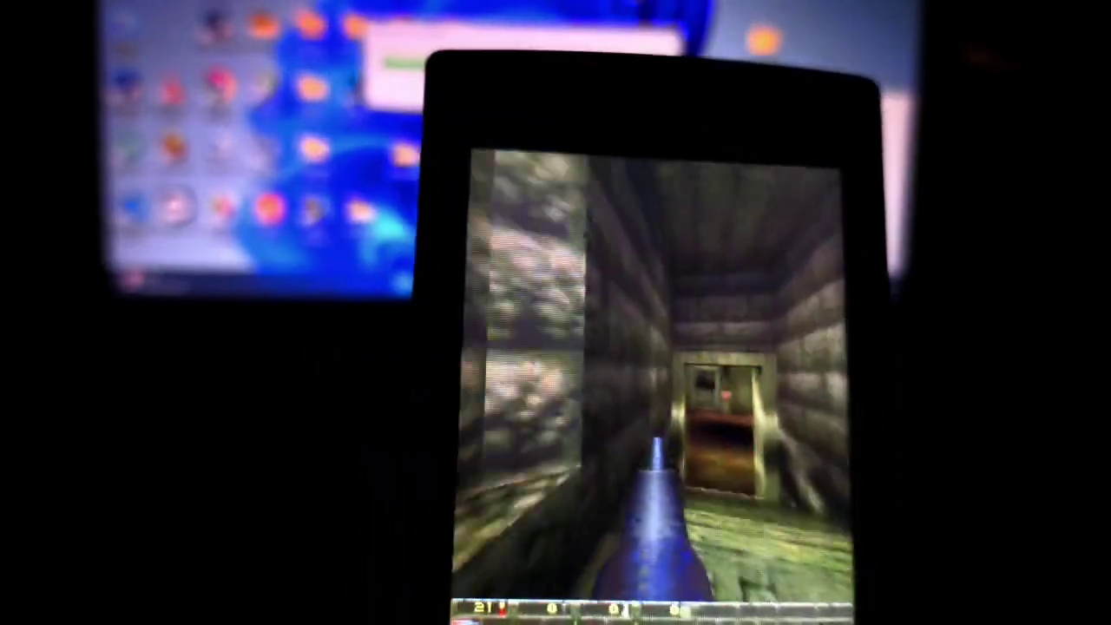
{"action": "key", "text": "Right"}
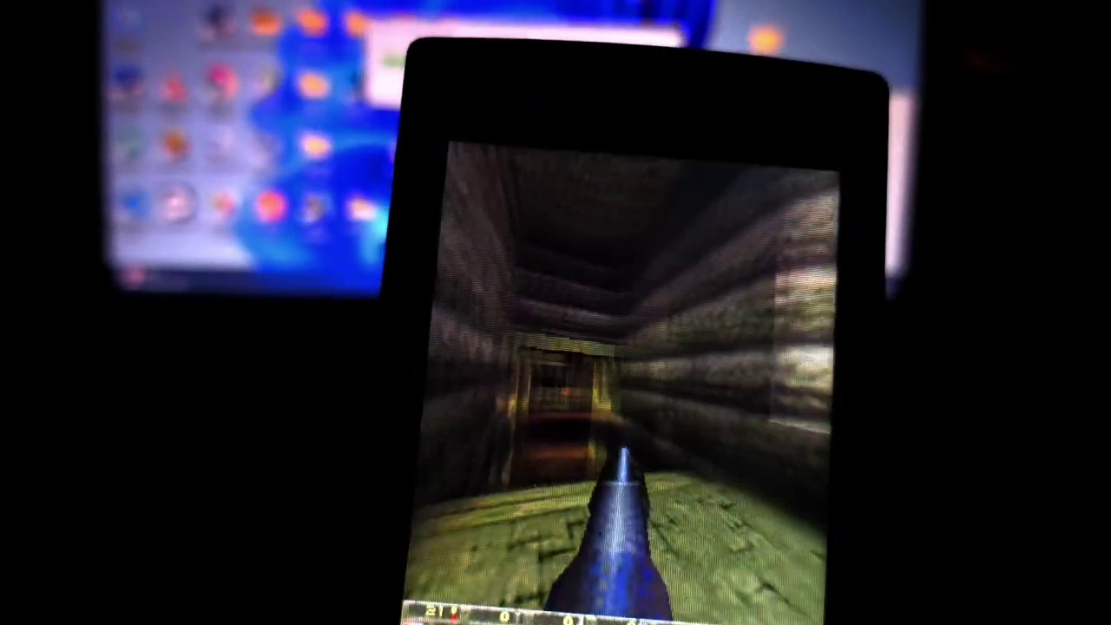